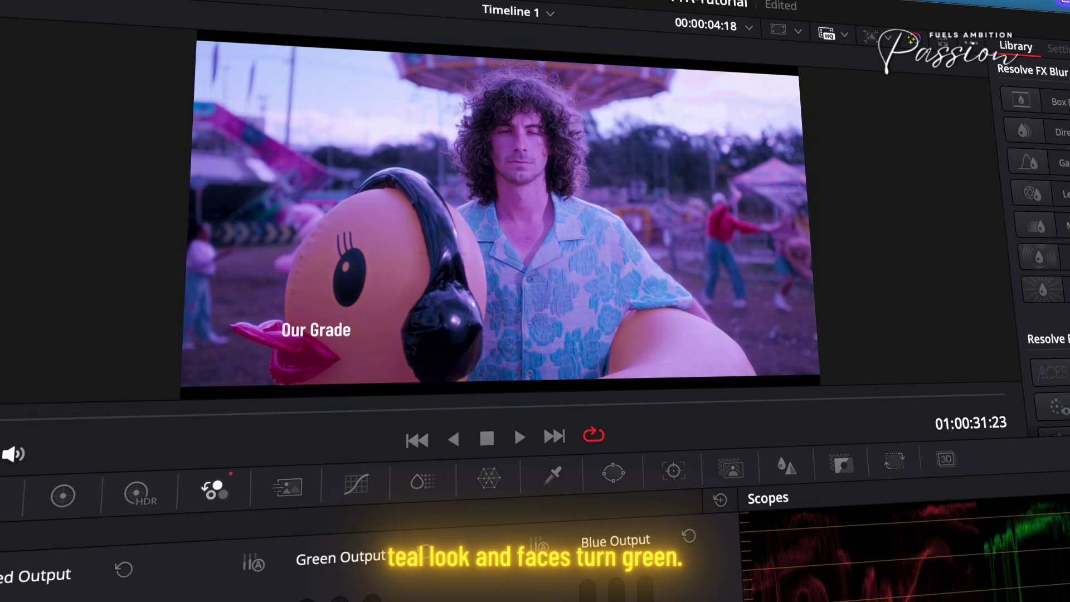
- Reset the RGB Mixer and try adjusting the blue contribution in the Green Output
click(721, 500)
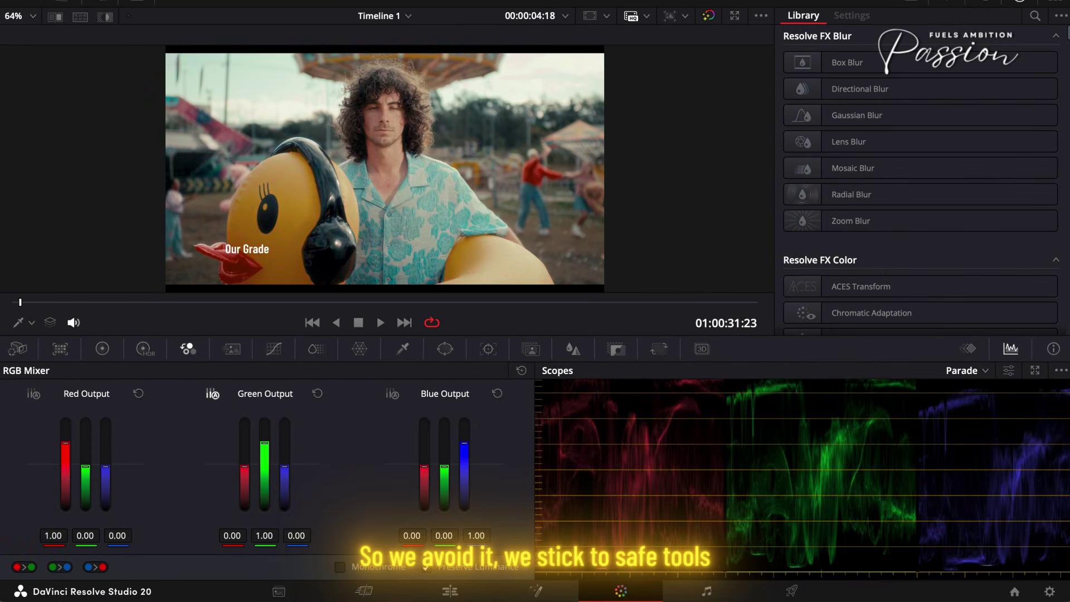
drag(285, 466, 285, 450)
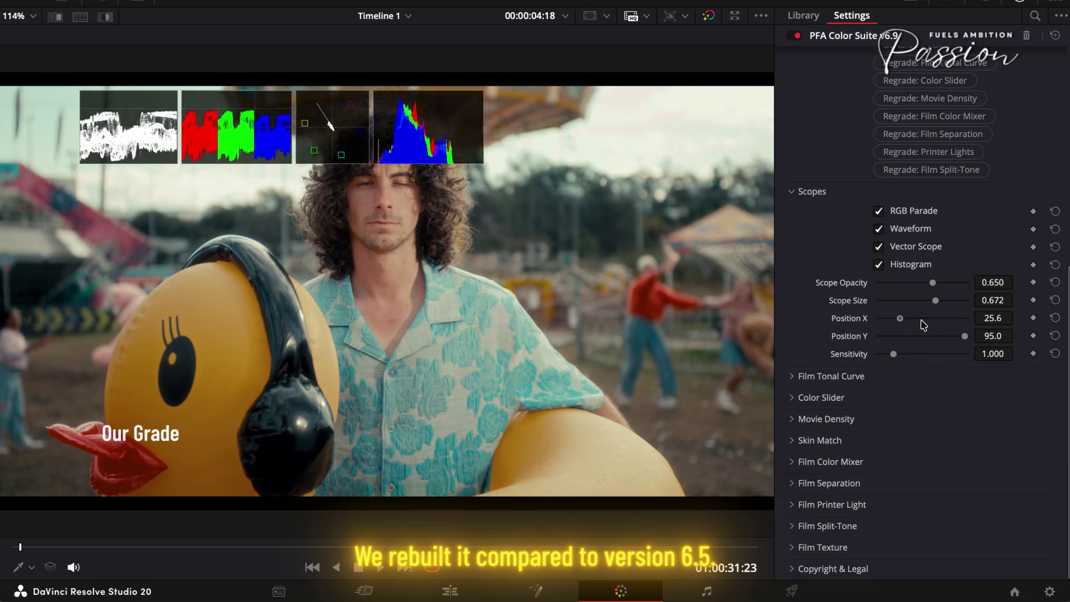
- Move the scopes overlay to Position X 43.4 and Position Y 4.7, and set Scope Size to 0.714
drag(914, 322, 836, 350)
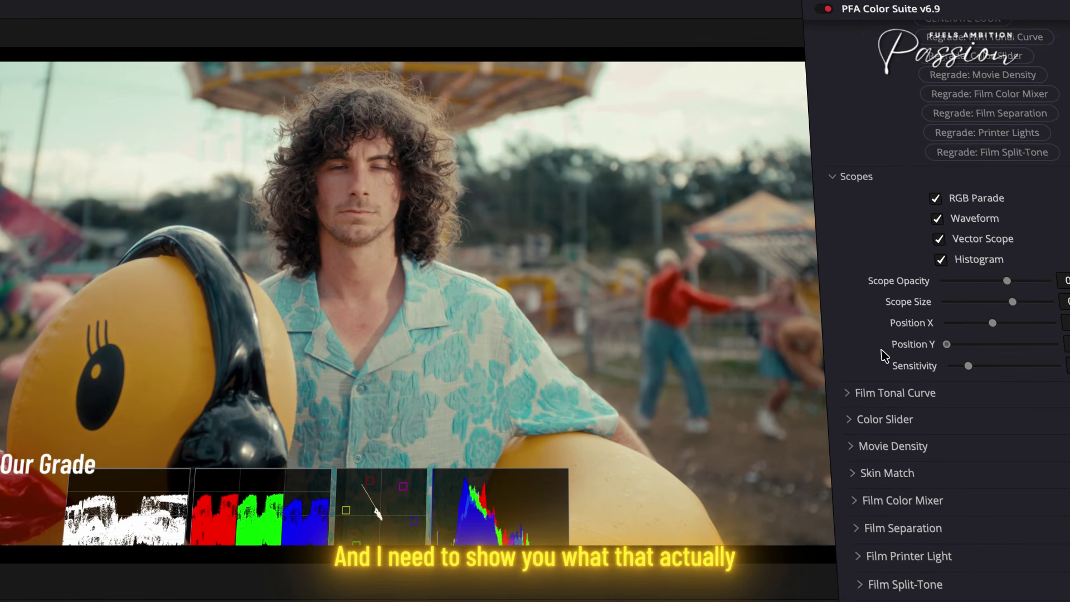
drag(947, 344, 952, 366)
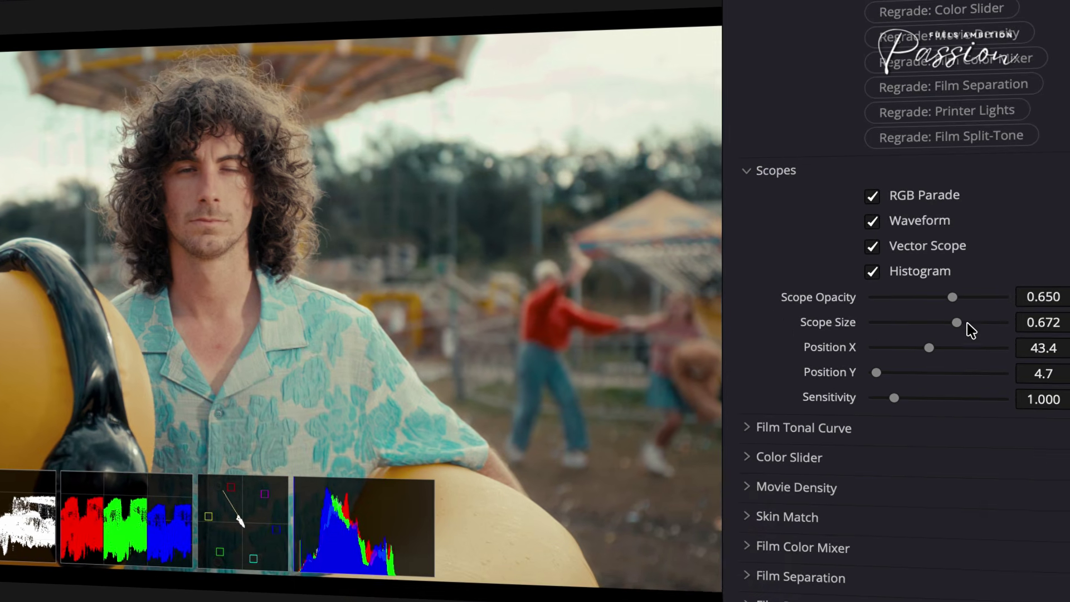
drag(1012, 301, 1015, 303)
drag(960, 324, 964, 330)
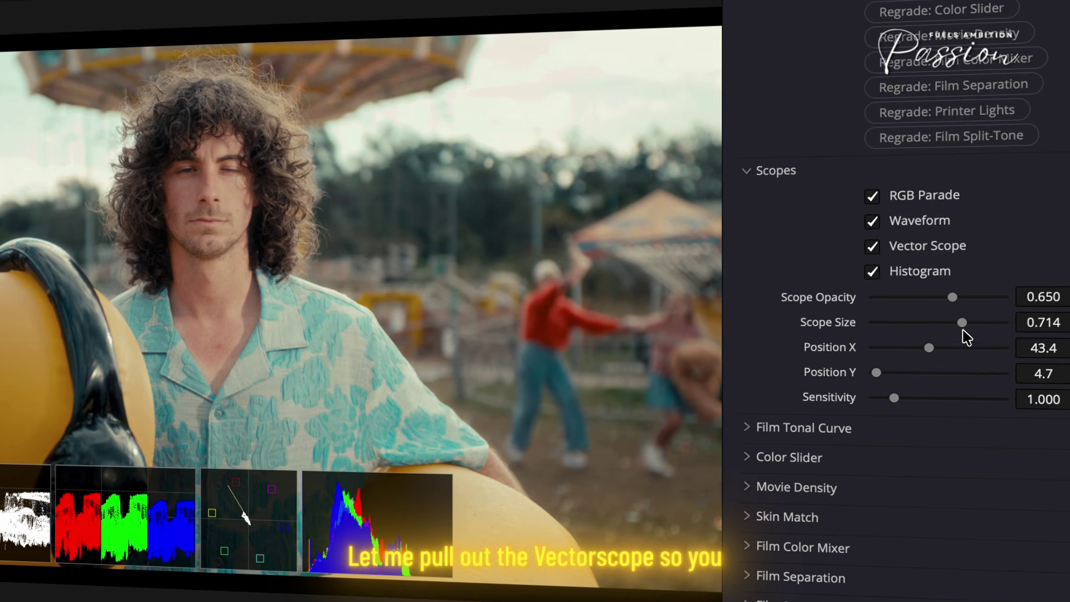
- Expand the Film Color Mixer settings, raise Magenta & Green to 1.000, and inspect the image and vectorscope up close
click(823, 551)
scroll(1002, 521, down, 6)
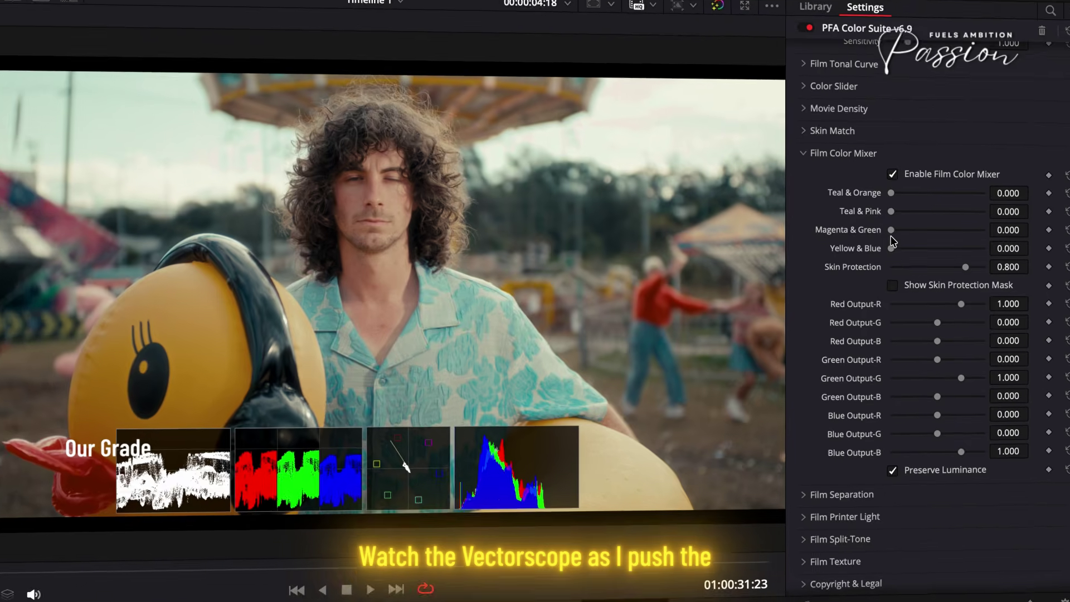
drag(969, 233, 986, 235)
drag(893, 234, 970, 253)
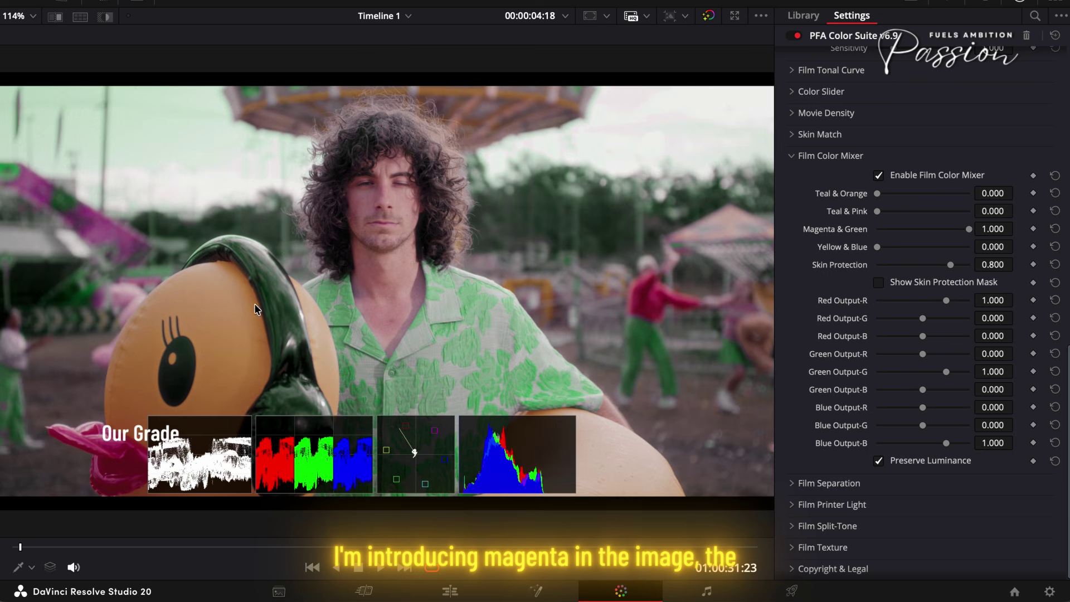
scroll(372, 388, up, 3)
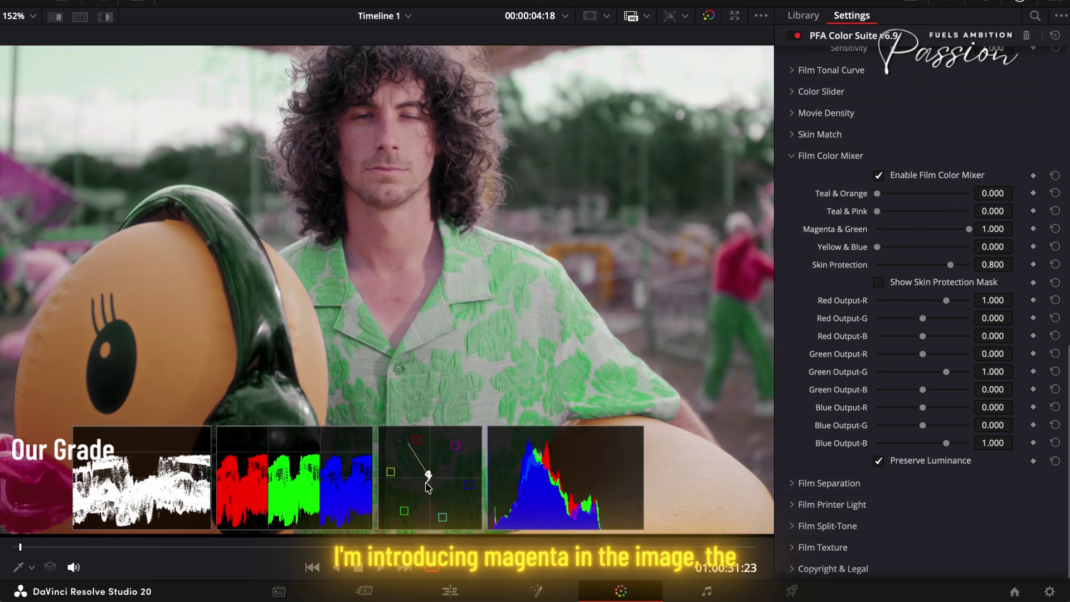
scroll(507, 273, down, 4)
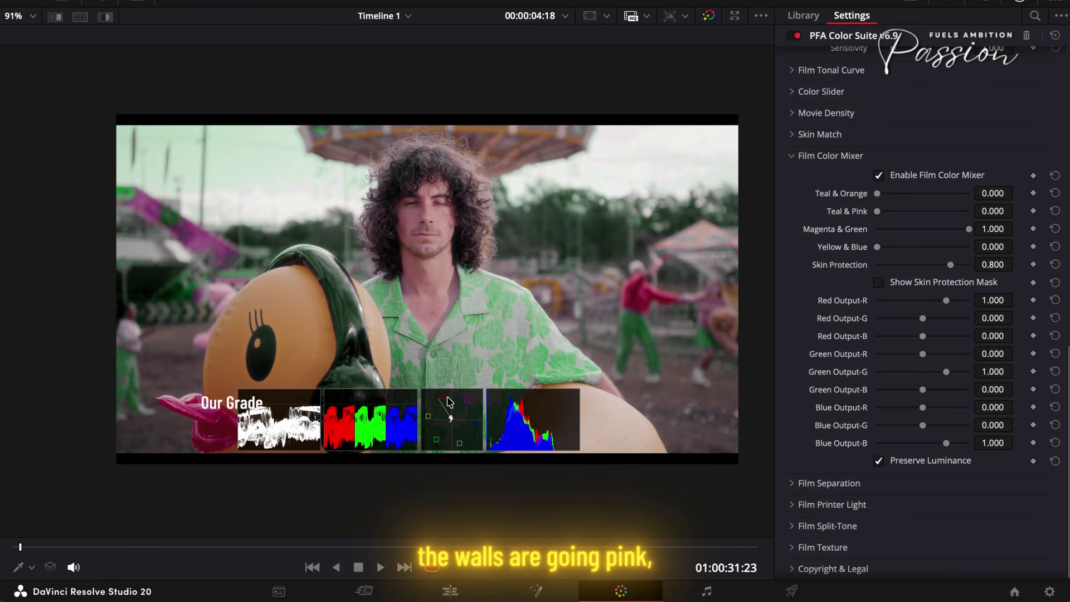
scroll(444, 397, up, 1)
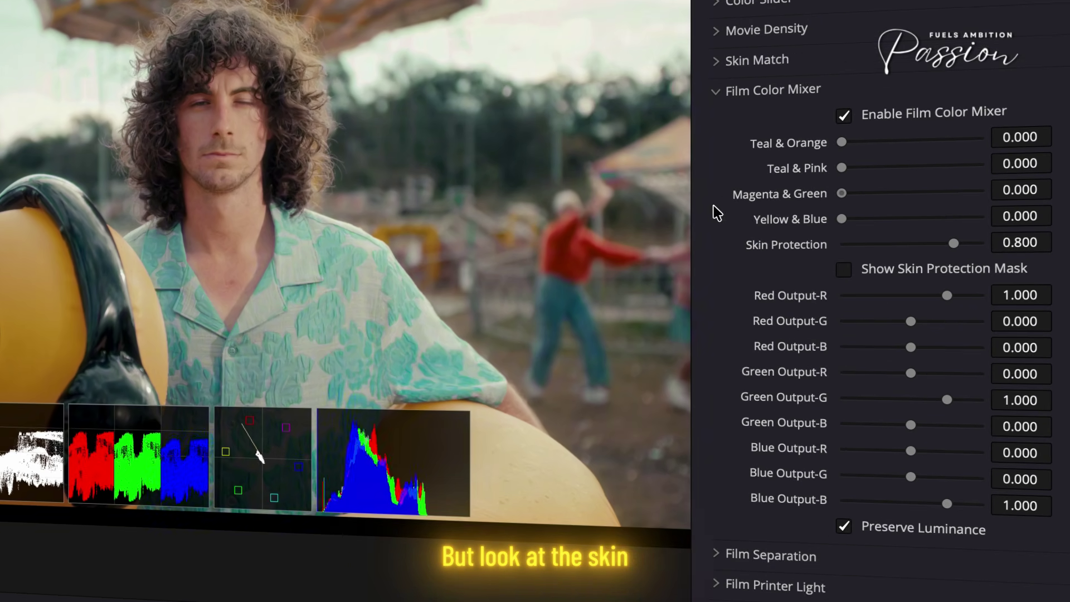
- Try the Magenta & Green, Yellow & Blue, Teal & Pink and Teal & Orange looks one at a time in the Film Color Mixer
drag(842, 193, 982, 190)
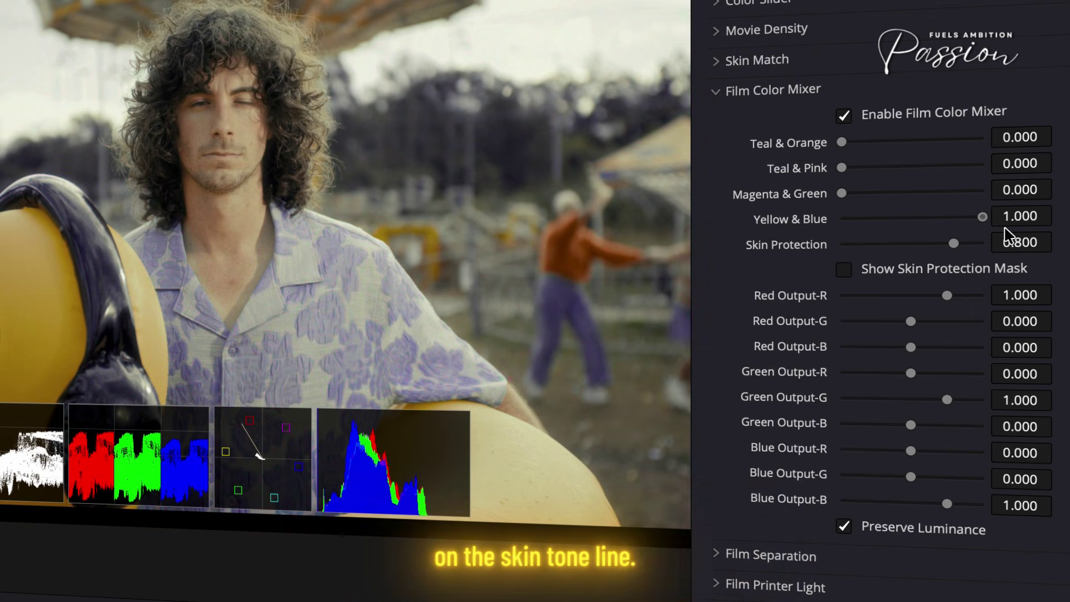
drag(841, 167, 960, 165)
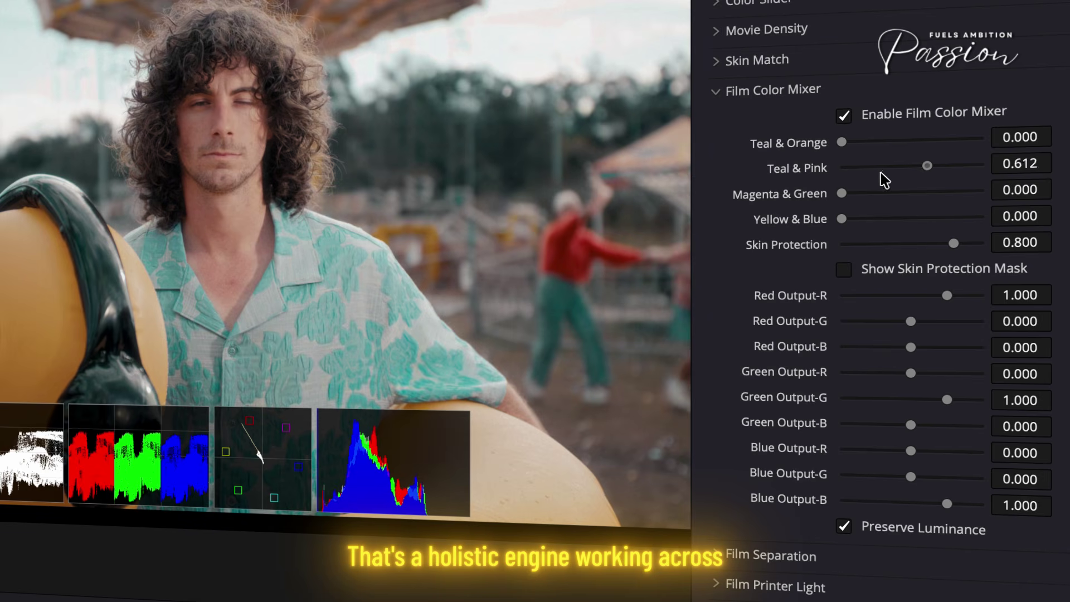
drag(841, 142, 1015, 172)
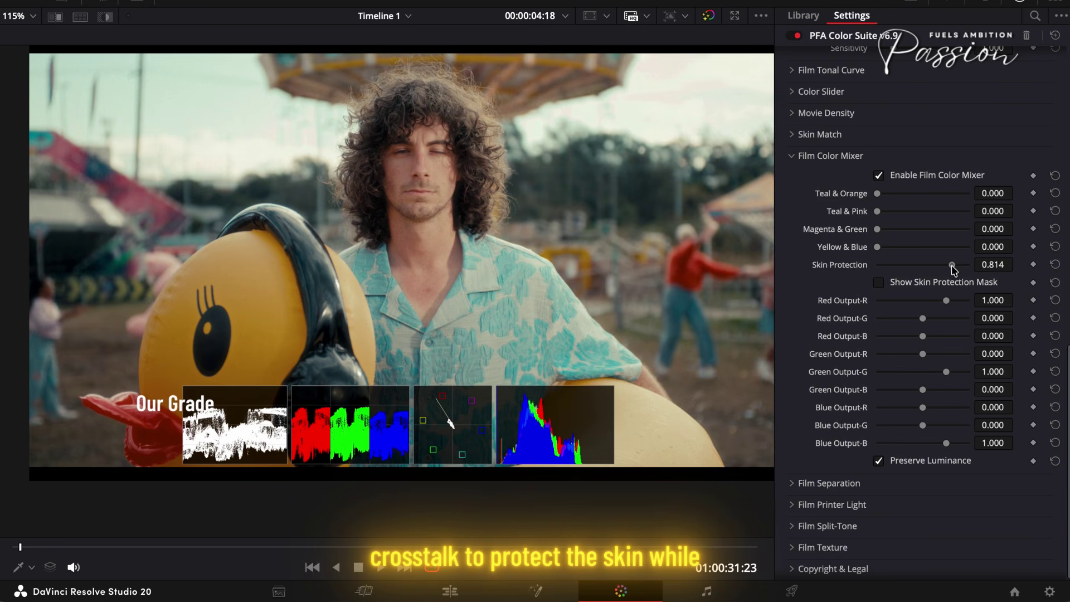
- Set both Magenta & Green and Skin Protection to 1.000 in the Film Color Mixer
drag(940, 236, 981, 244)
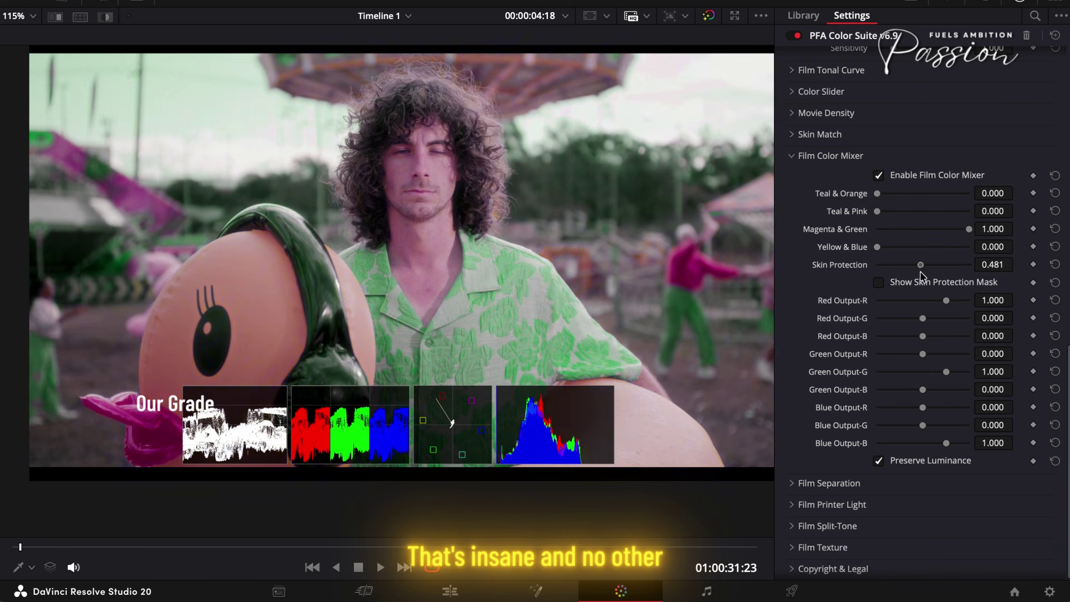
drag(920, 271, 1014, 286)
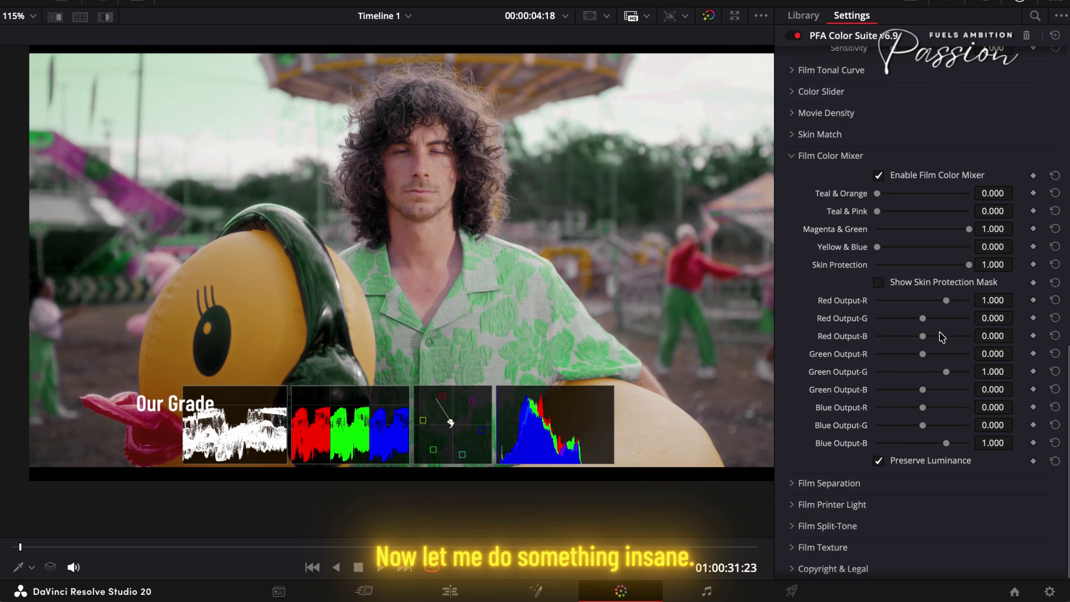
- Try Red Output-R at 0.853 and 0.915, comparing the image with the Film Color Mixer switched off and on
drag(949, 305, 943, 305)
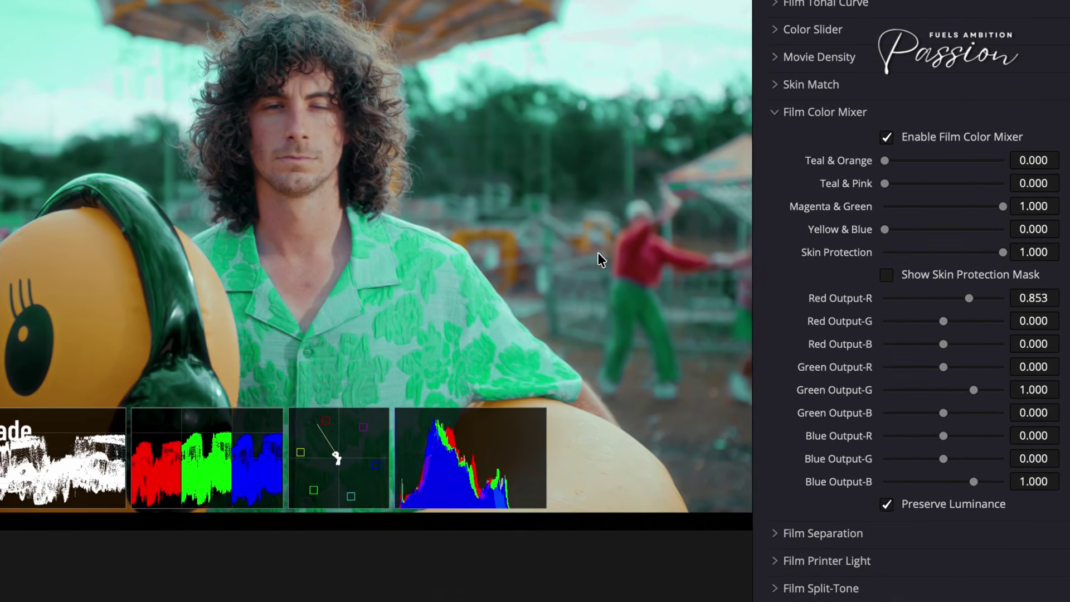
click(905, 143)
click(905, 144)
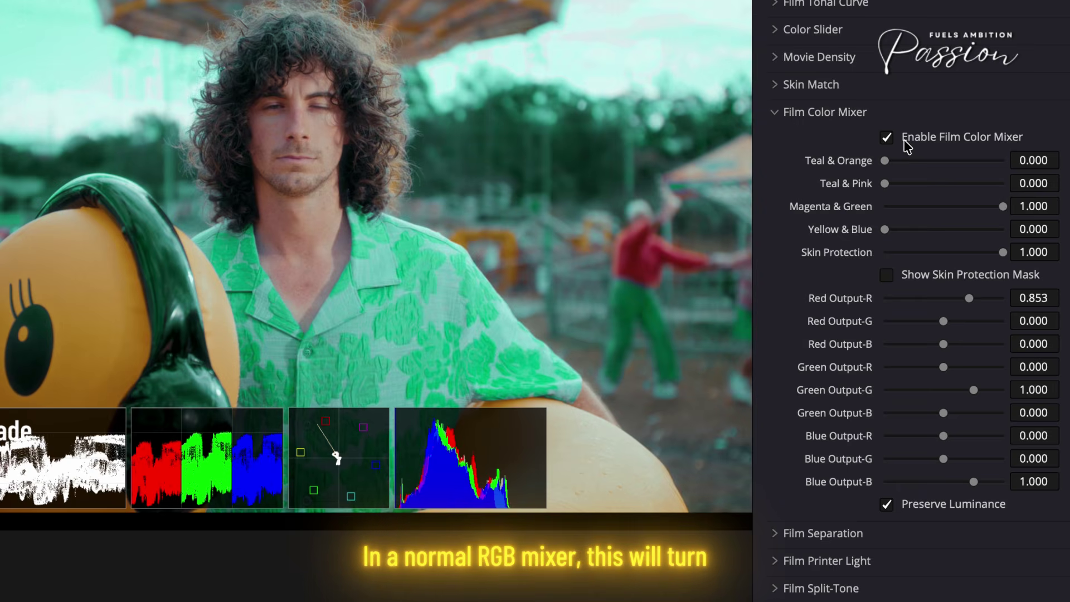
click(905, 143)
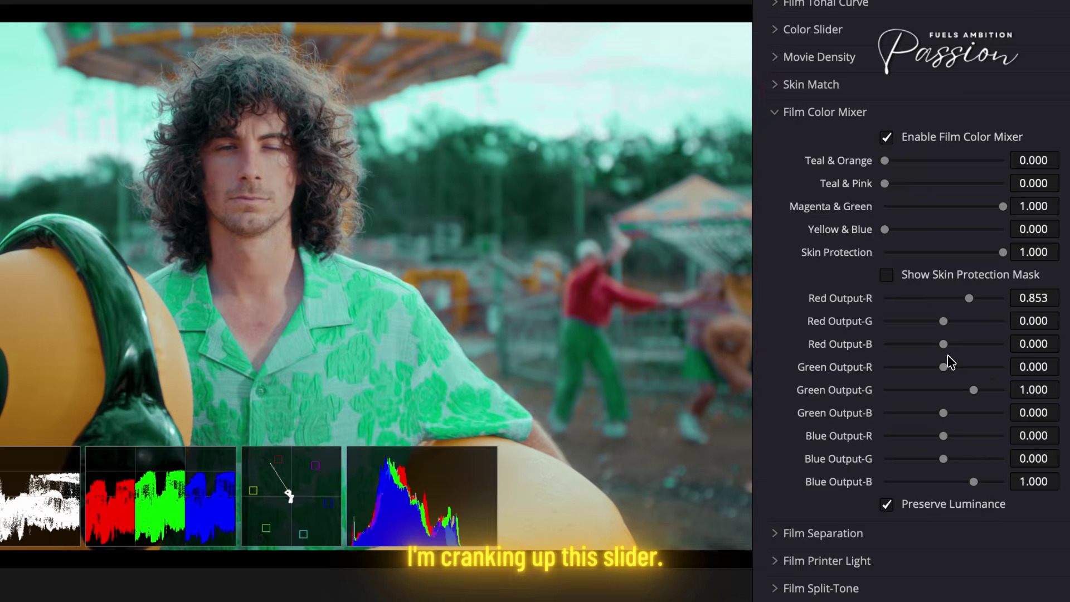
mouse_move(969, 305)
mouse_down()
mouse_move(952, 305)
mouse_move(976, 308)
mouse_up()
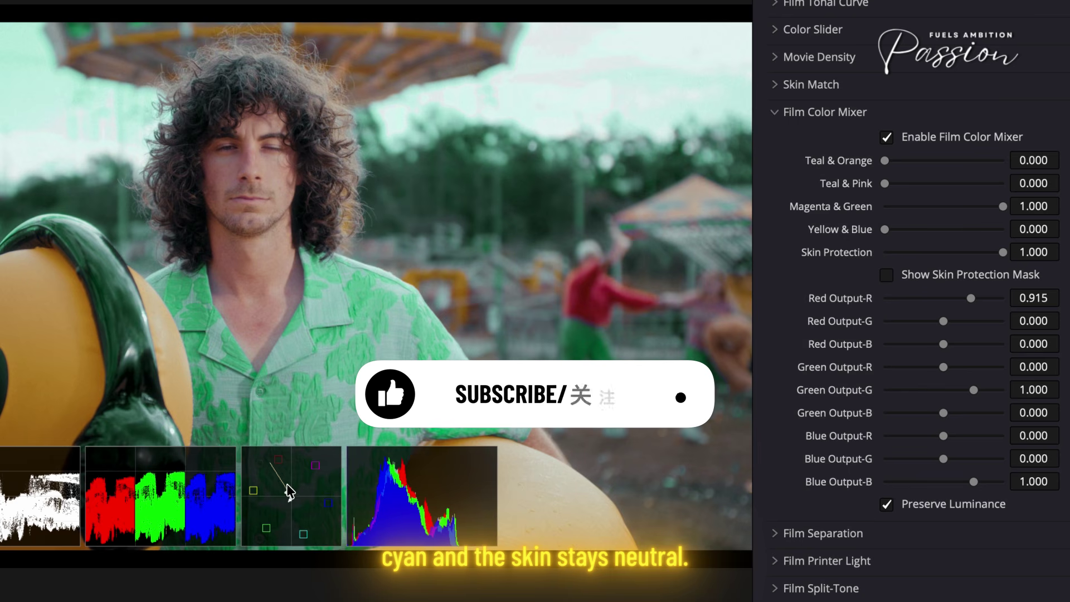
click(968, 139)
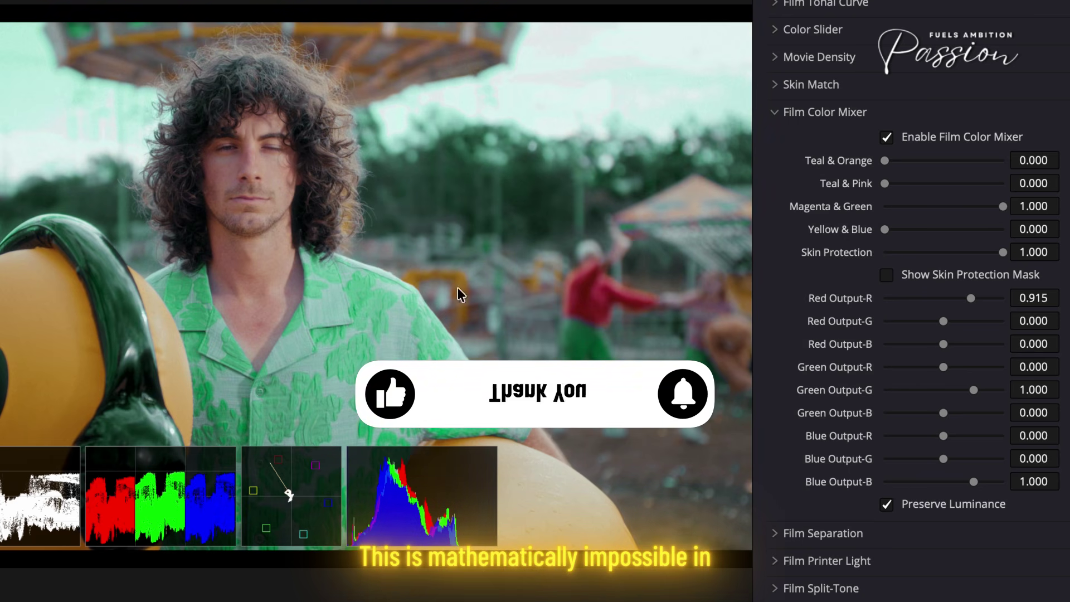
mouse_move(968, 300)
mouse_down()
mouse_move(947, 303)
mouse_move(968, 303)
mouse_up()
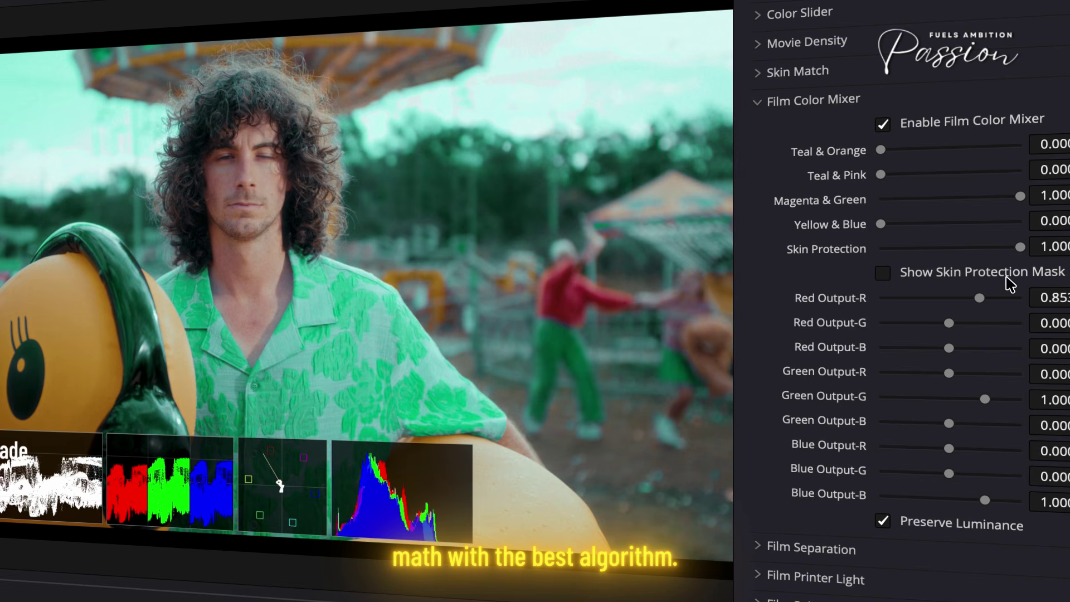
- Set Red Output-R to 1.194 and Blue Output-B to 0.729, comparing the golden look with the Film Color Mixer off and on
drag(975, 307, 983, 306)
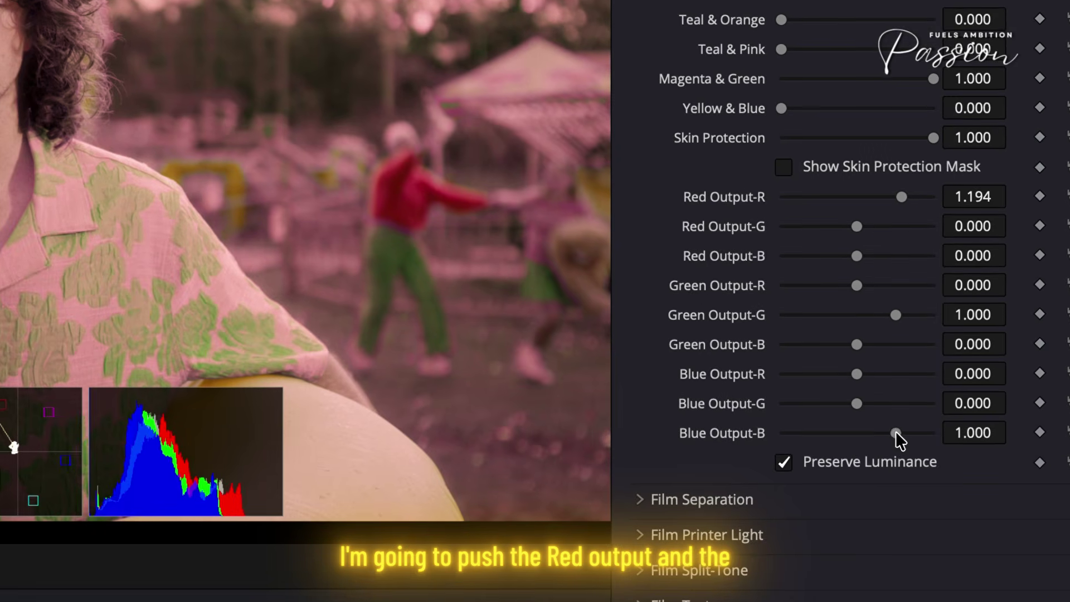
drag(896, 432, 886, 432)
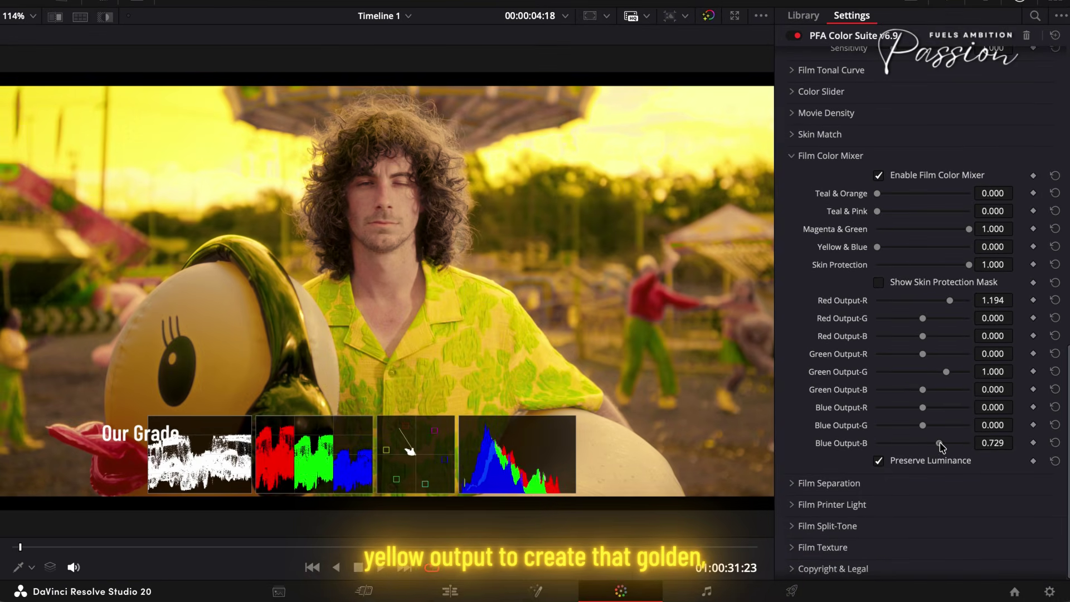
drag(949, 300, 965, 306)
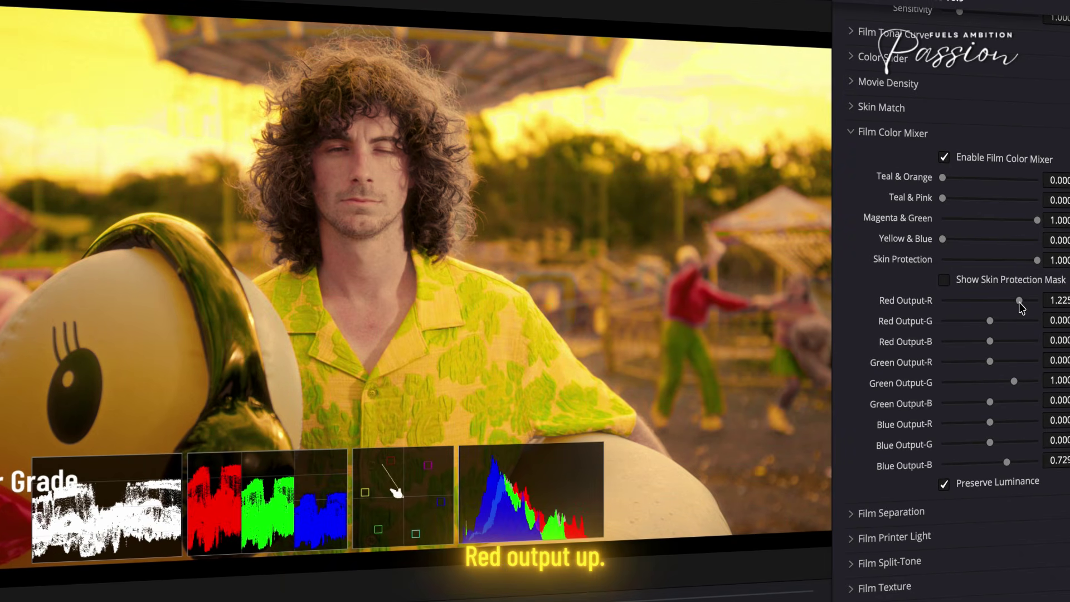
click(964, 159)
click(964, 159)
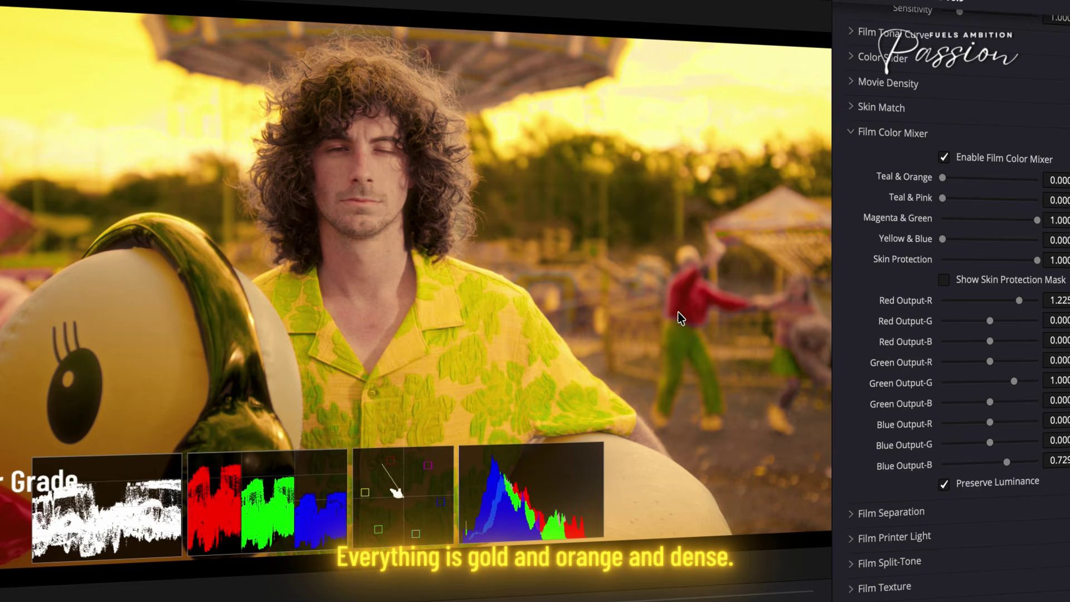
drag(1022, 303, 1022, 304)
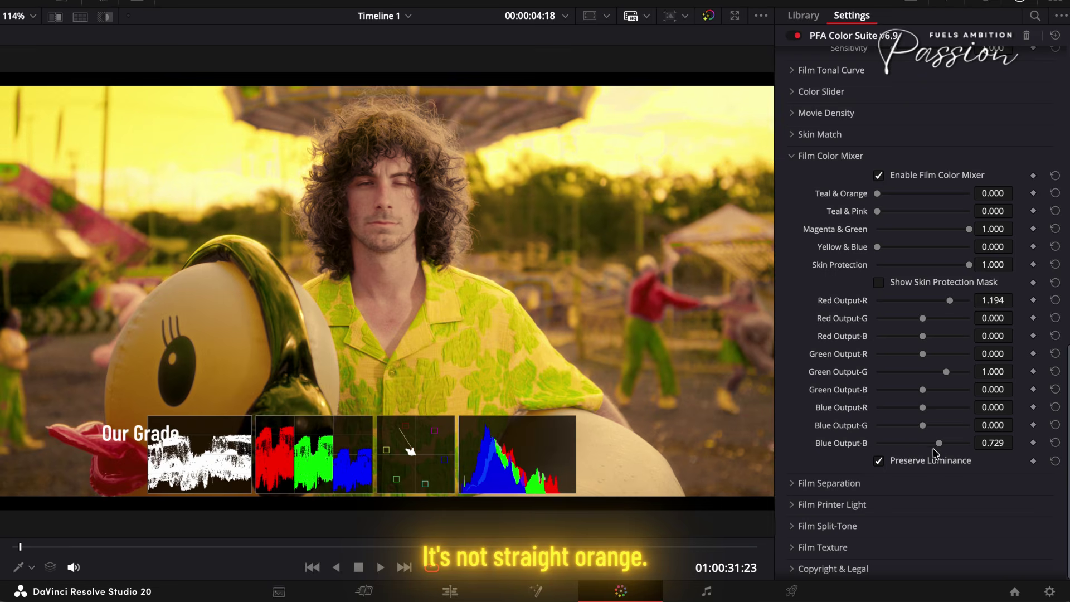
- Set Blue Output-B to 0.636 and Blue Output-G to 0.264, and compare the image with the Film Color Mixer disabled and enabled
mouse_move(938, 445)
mouse_down()
mouse_move(940, 427)
mouse_move(928, 427)
mouse_up()
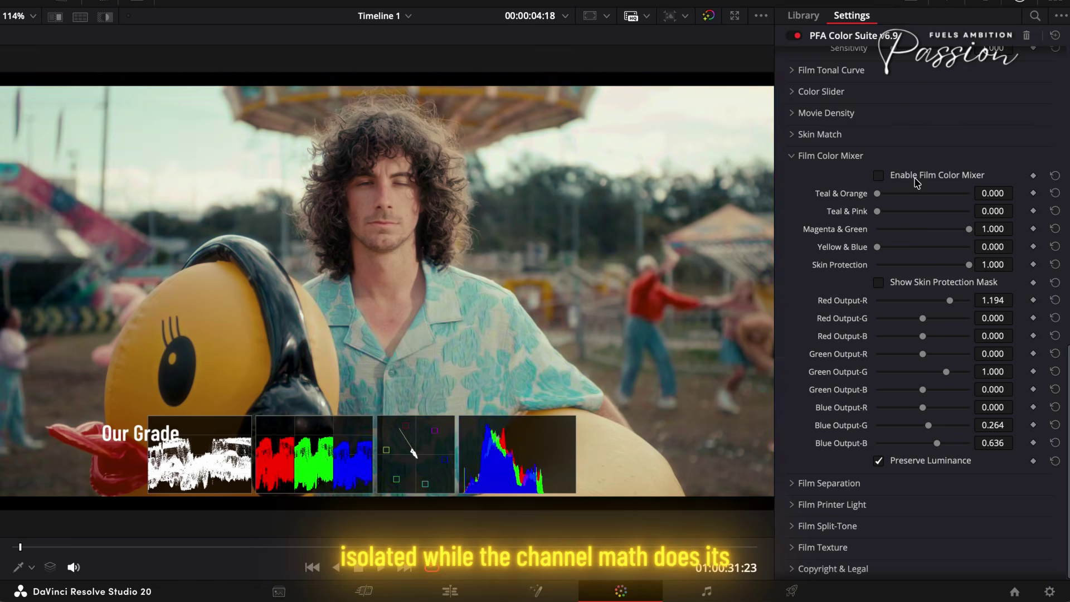
click(914, 179)
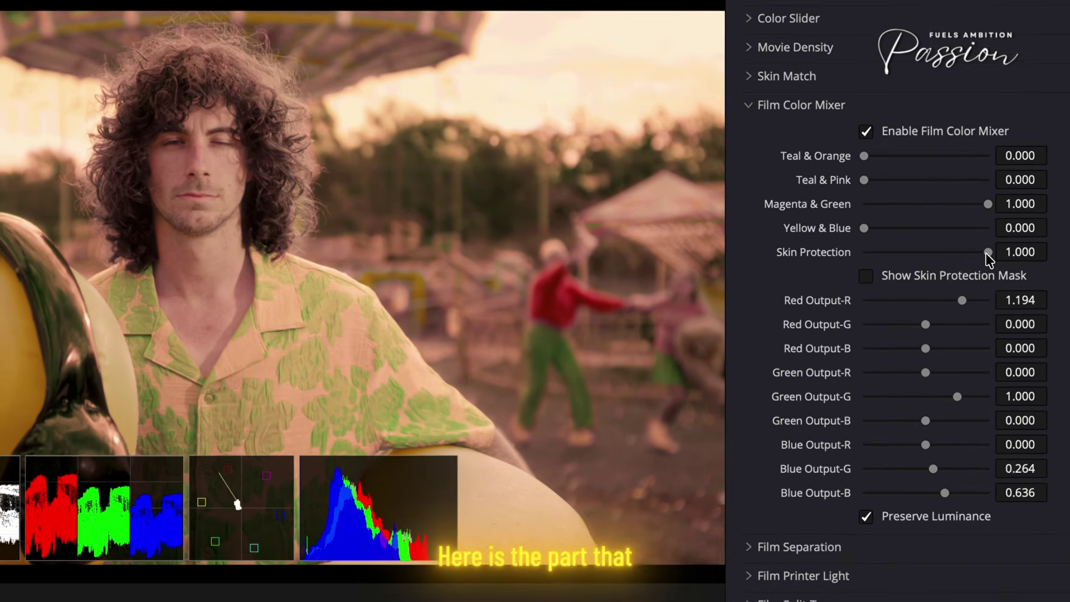
- Compare the skin with Skin Protection at 0.000 and 1.000, leave it at 1.000, and set Green Output-G to 1.039
drag(967, 265, 874, 263)
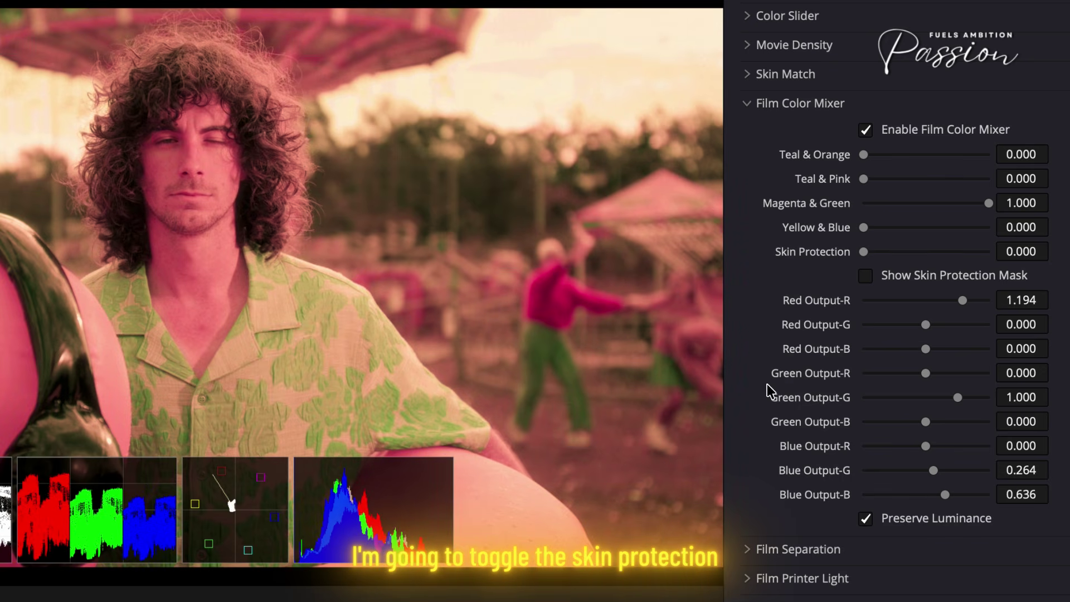
drag(864, 253, 981, 271)
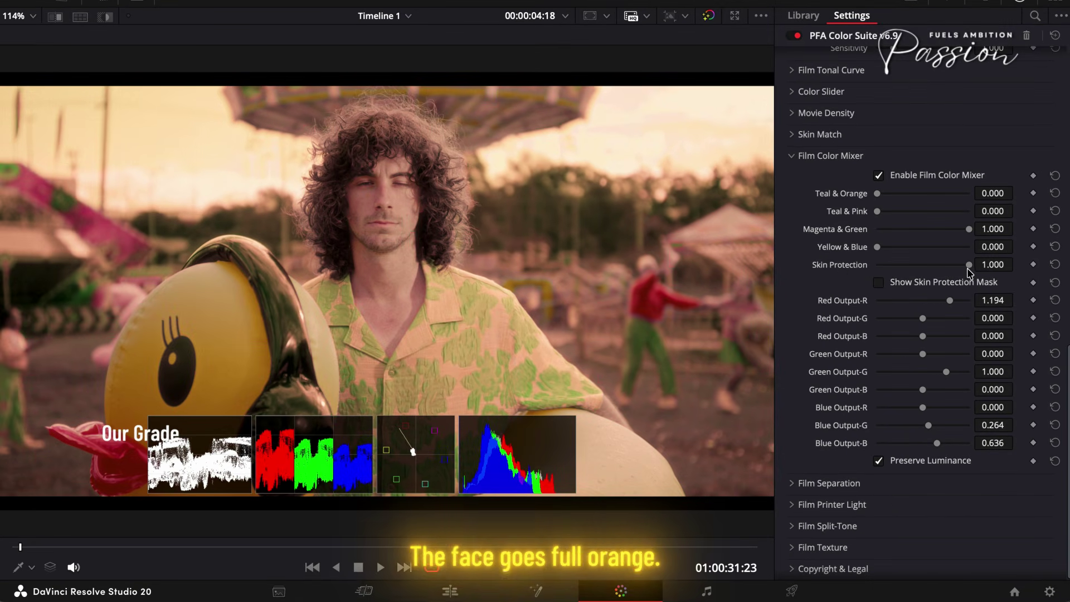
mouse_move(914, 272)
mouse_down()
mouse_move(860, 273)
mouse_move(981, 268)
mouse_move(859, 268)
mouse_up()
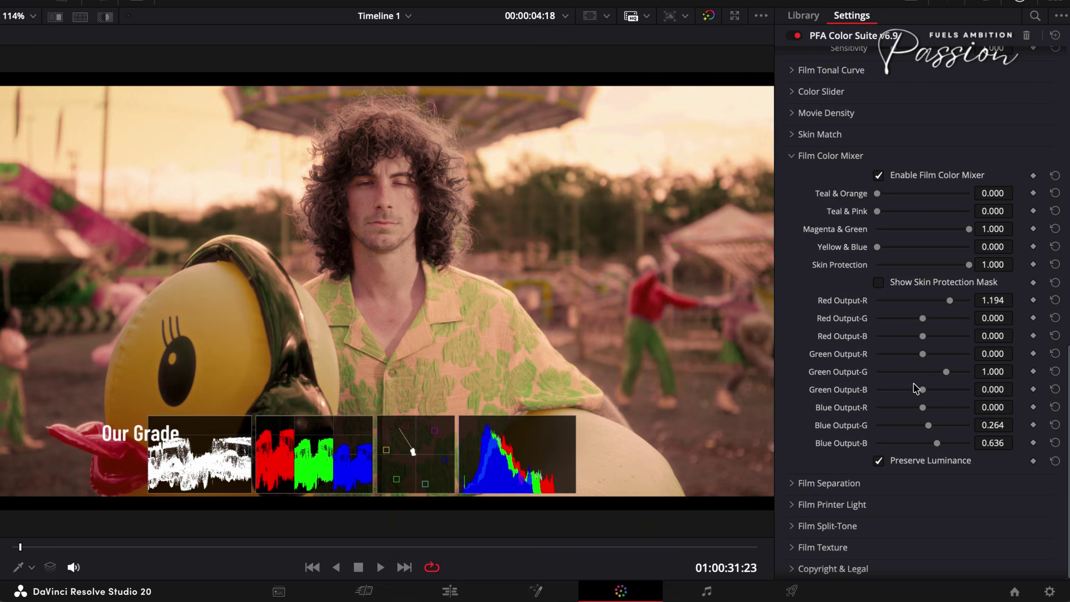
drag(946, 372, 949, 377)
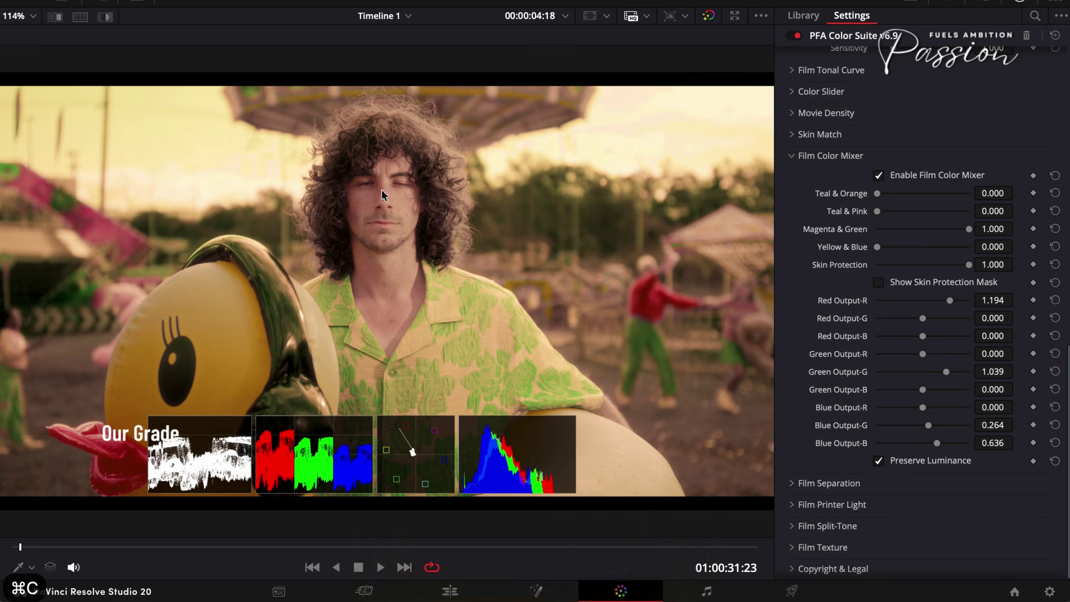
- Copy the grade from clip 02, paste it onto clip 04, and check both clips
click(191, 5)
key(super+c)
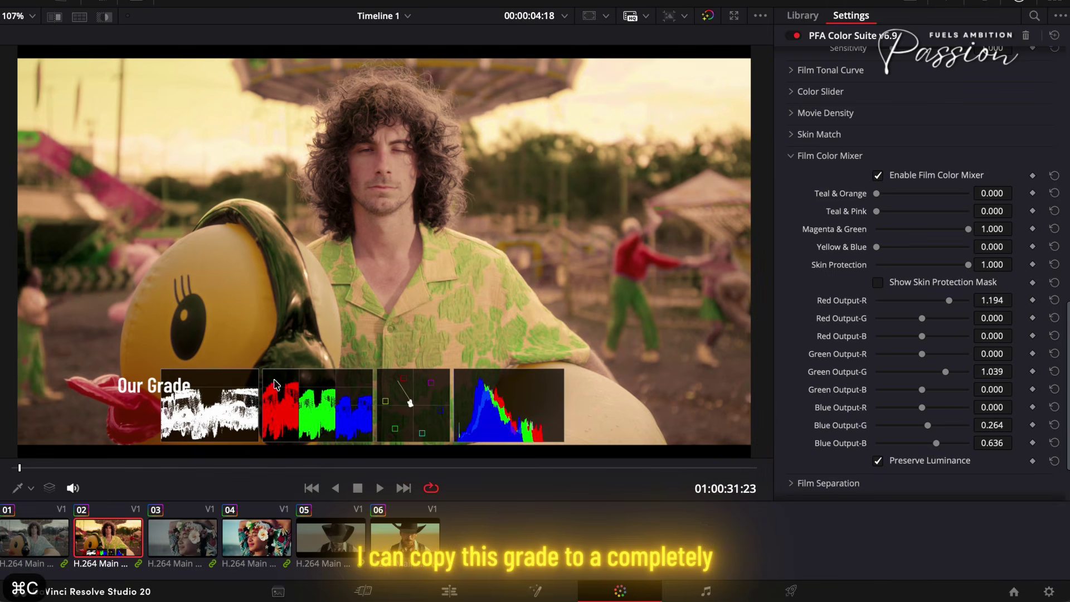
click(259, 538)
key(super+v)
click(124, 547)
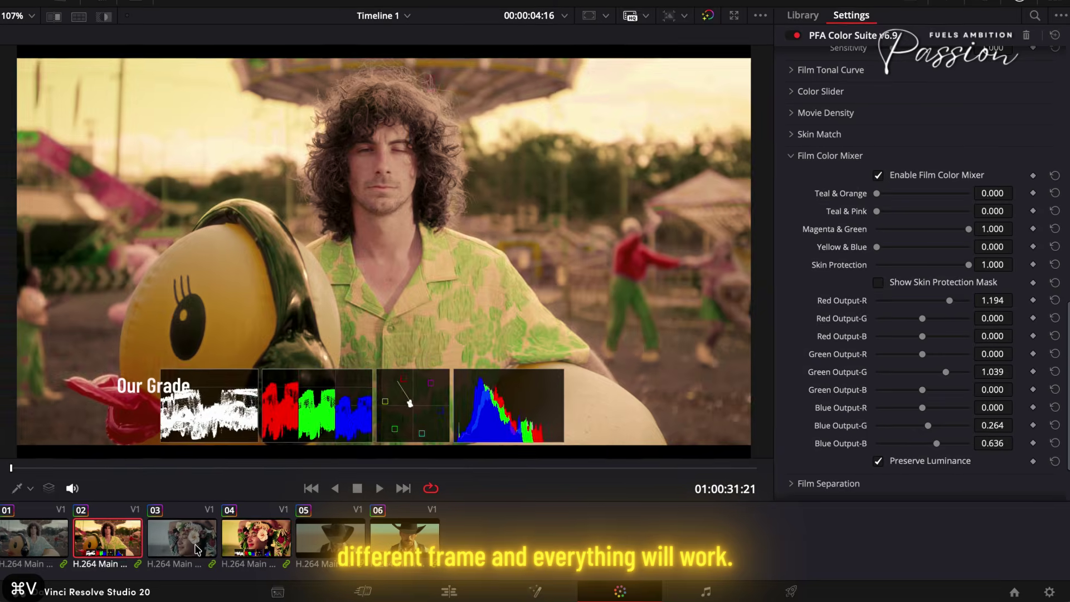
click(252, 543)
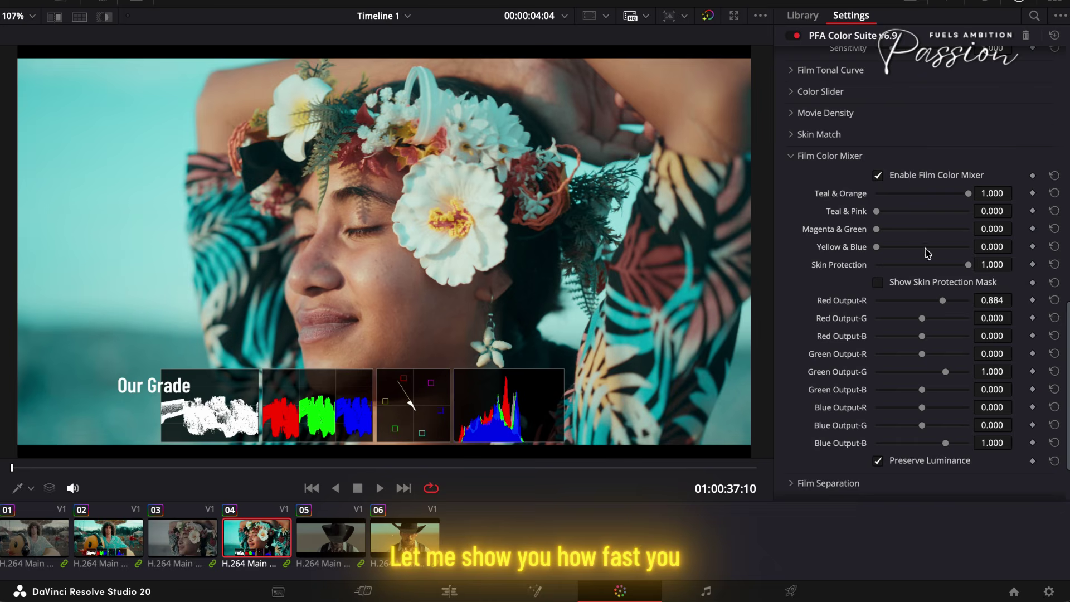
drag(954, 196, 973, 195)
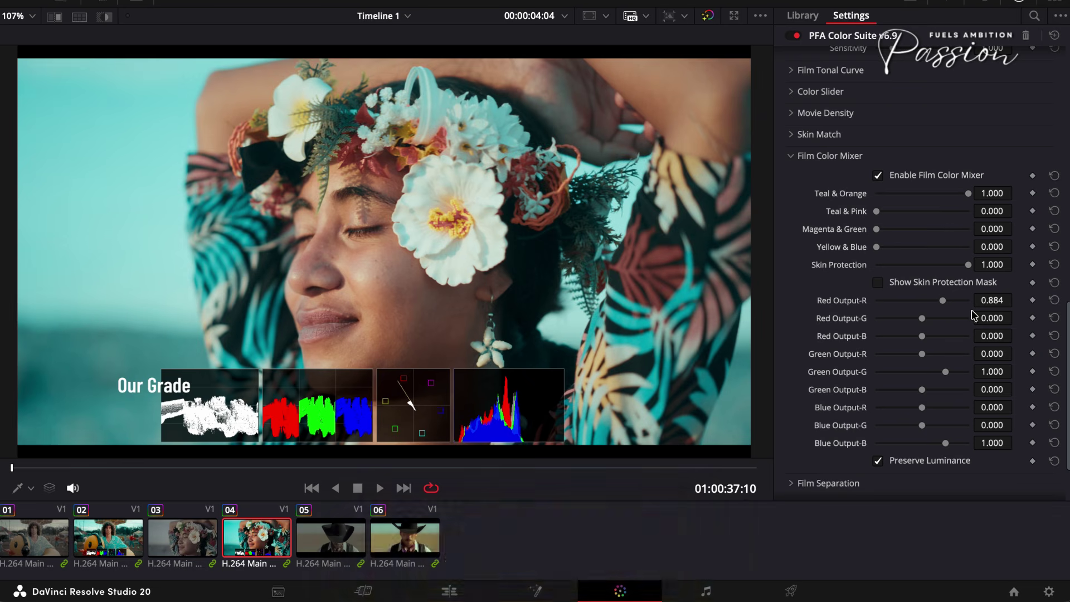
drag(944, 304, 951, 304)
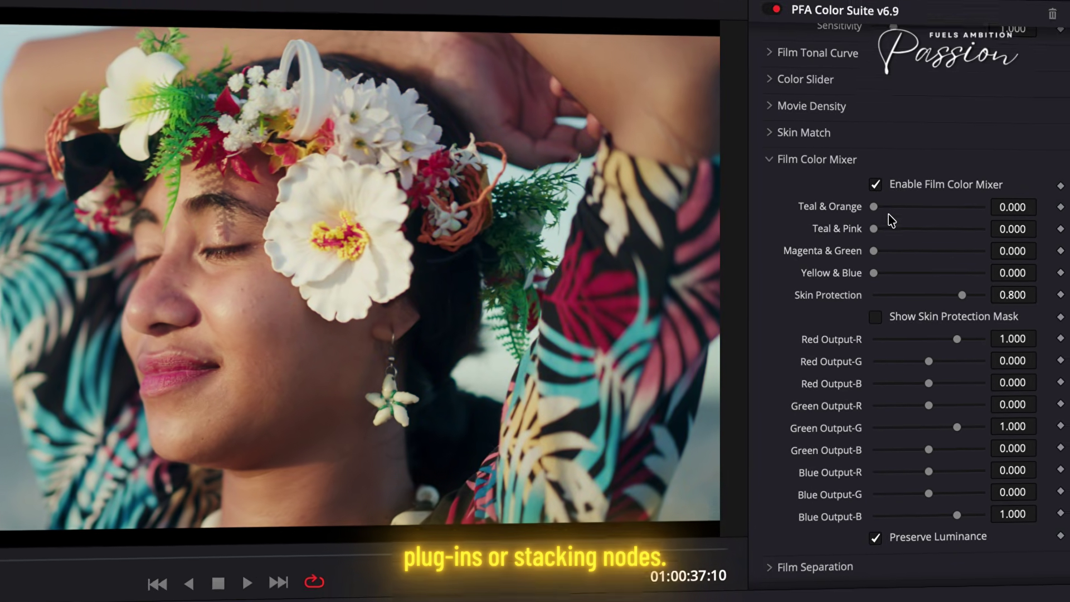
- Set Teal & Orange to 1.000 in the Film Color Mixer and enlarge the vector scope to a Scope Size of 0.979
drag(859, 183, 941, 199)
drag(967, 239, 1001, 246)
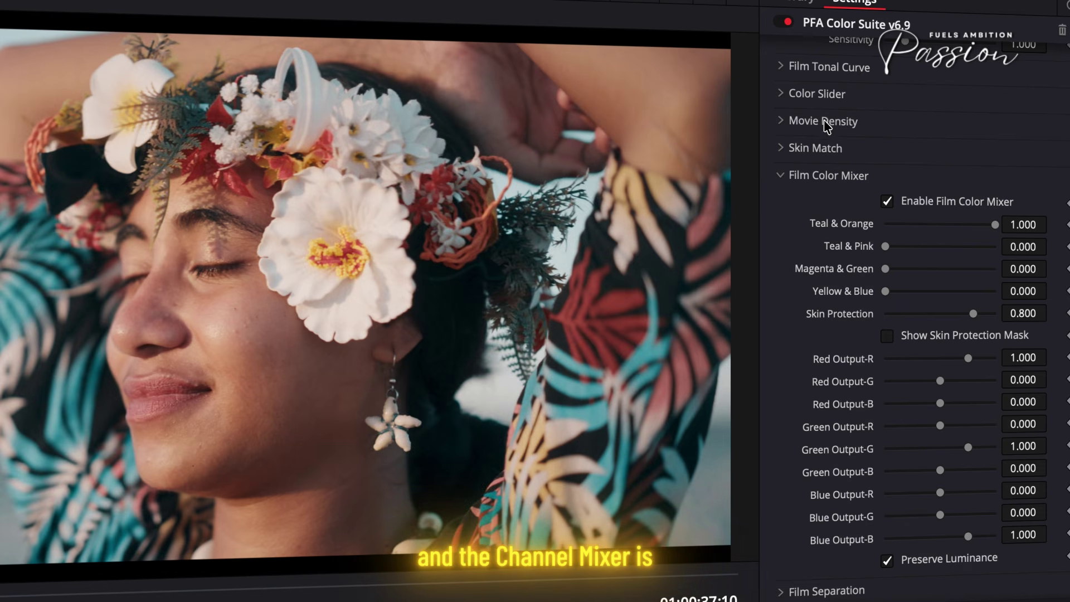
scroll(902, 172, up, 6)
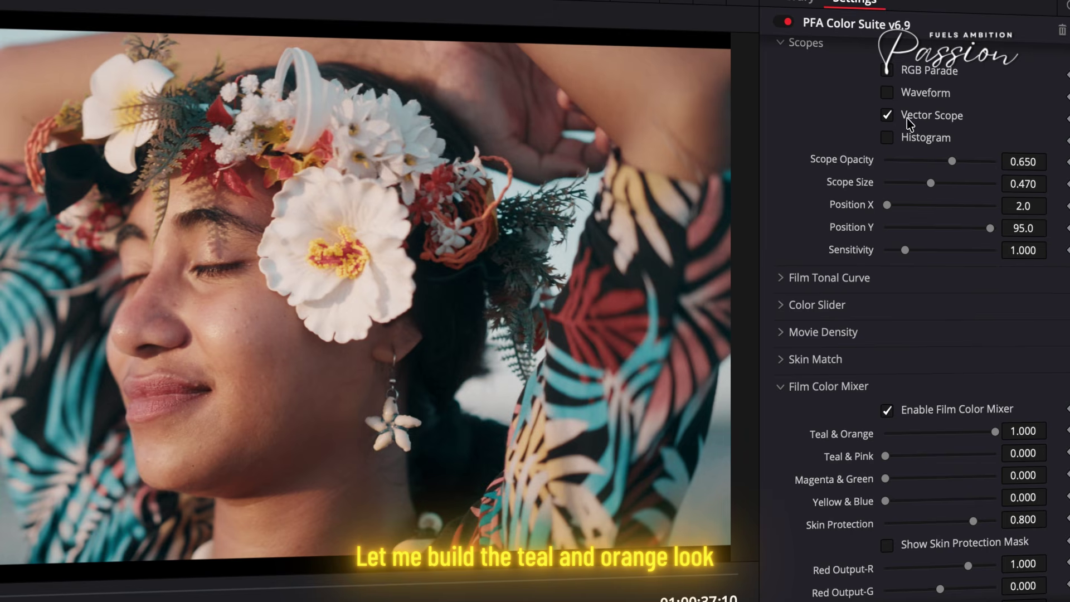
drag(931, 182, 959, 183)
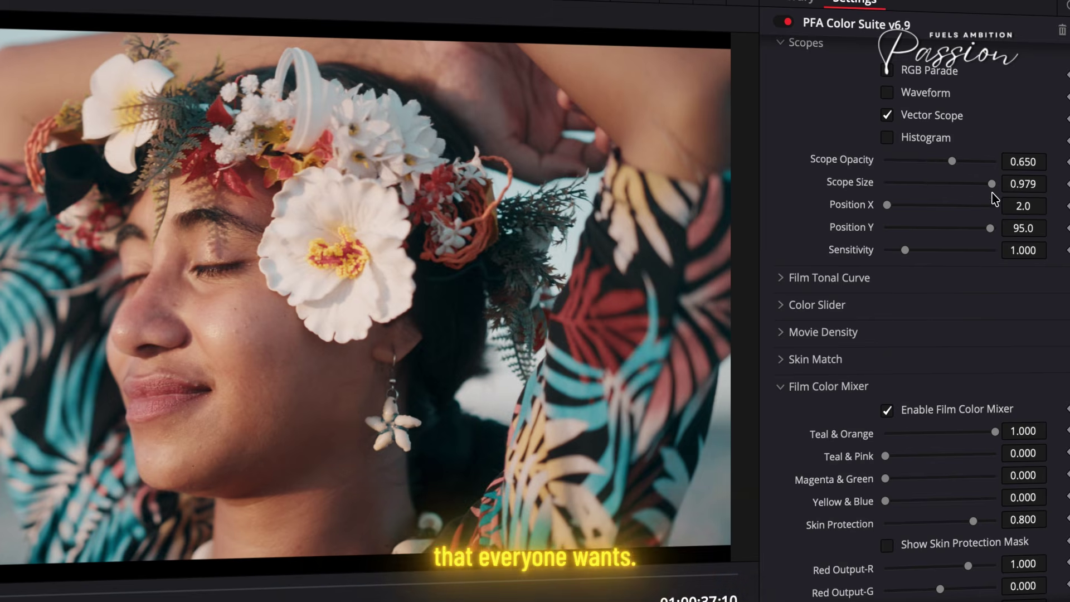
- Set Red Output-R to 0.915 and Blue Output-B to 0.977 in the Film Color Mixer on clip 04
scroll(943, 478, down, 5)
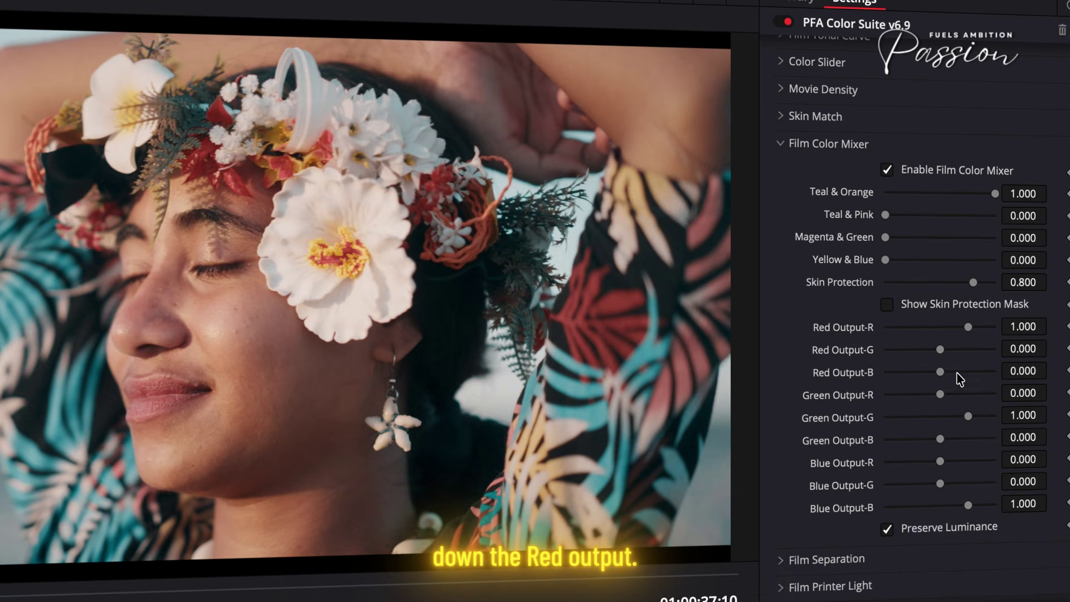
drag(967, 329, 967, 340)
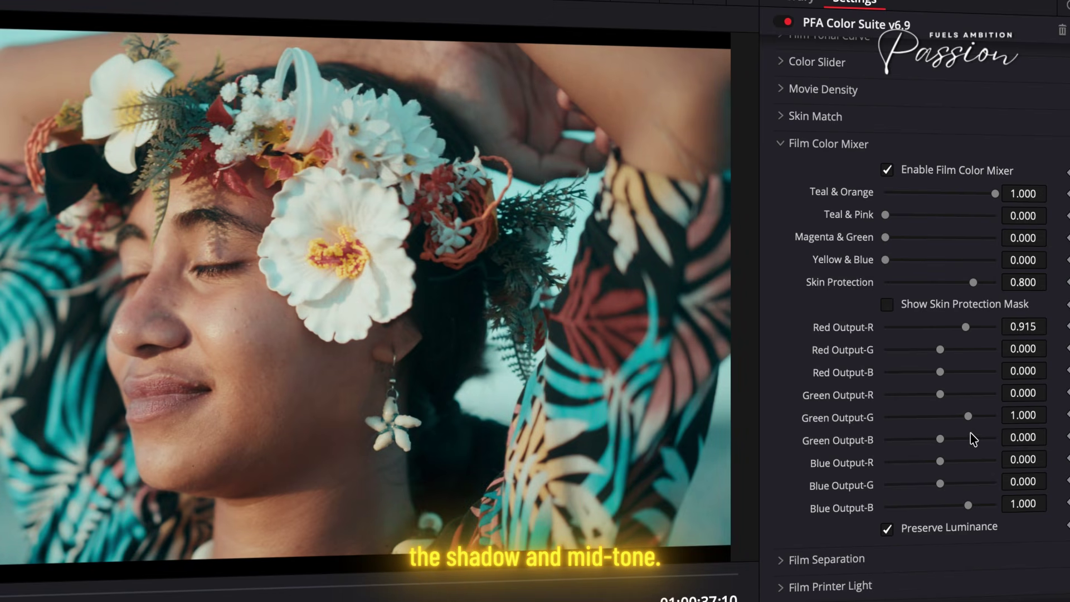
drag(963, 505, 968, 506)
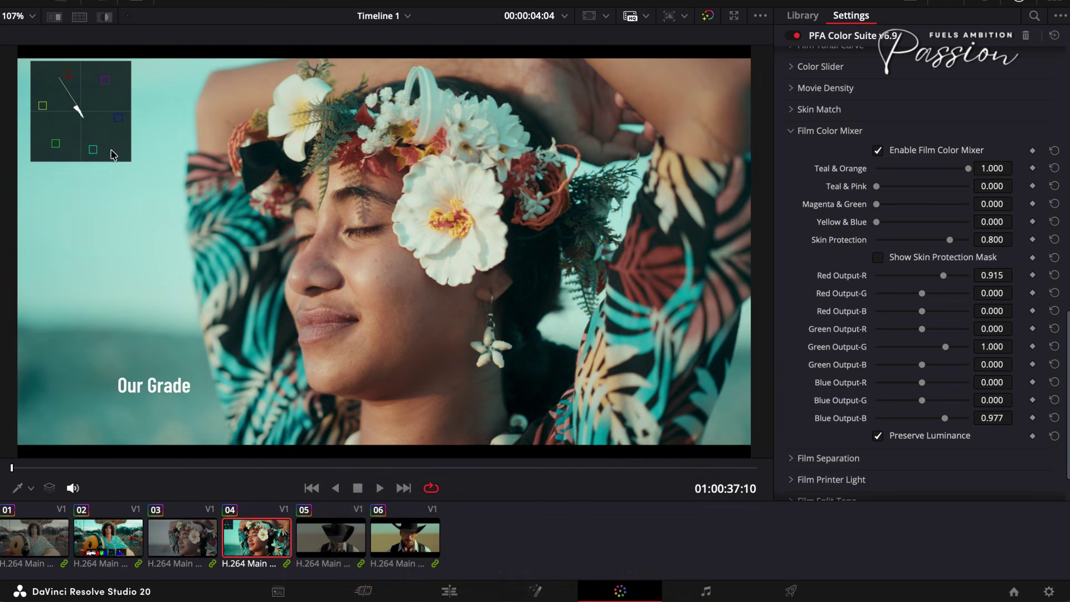
- Repeatedly generate new Cine Pulse AI looks on cowboy clip 06 with skin protection on and Film Look Intensity at 1.000
scroll(897, 275, up, 5)
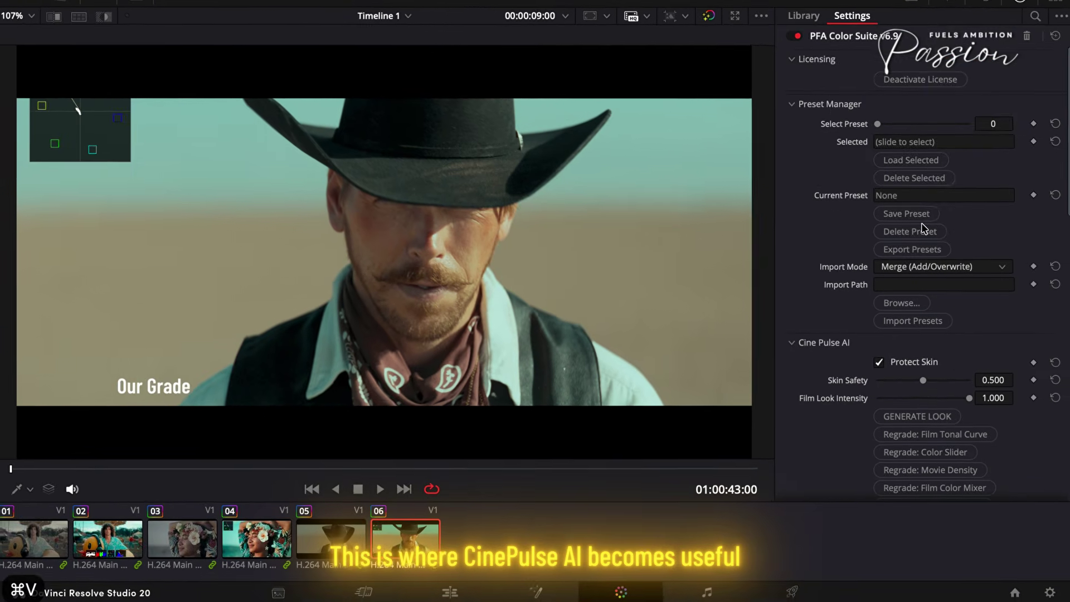
scroll(955, 234, down, 5)
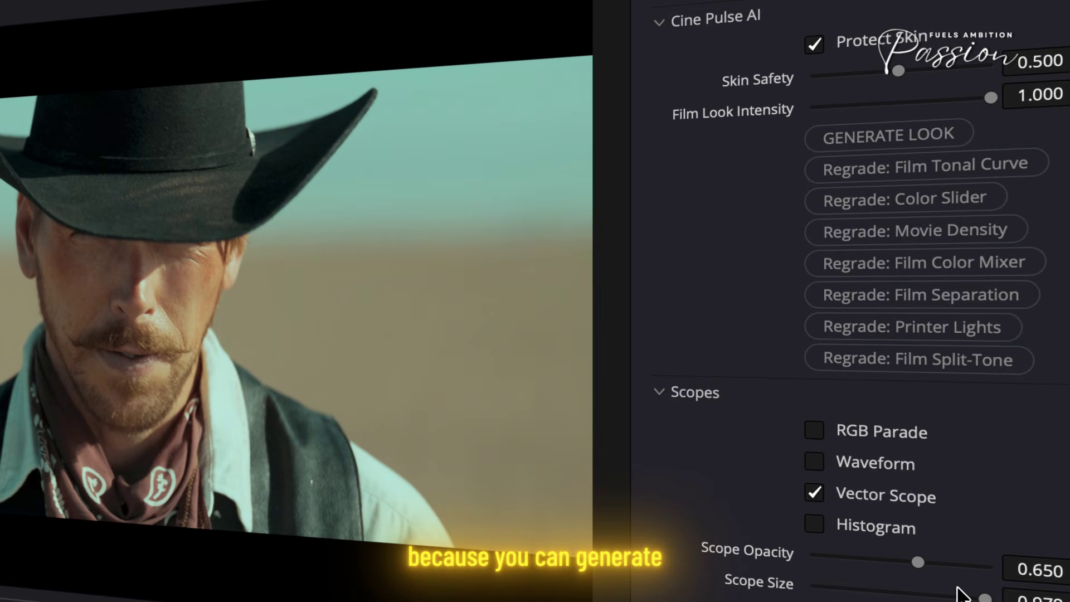
click(916, 142)
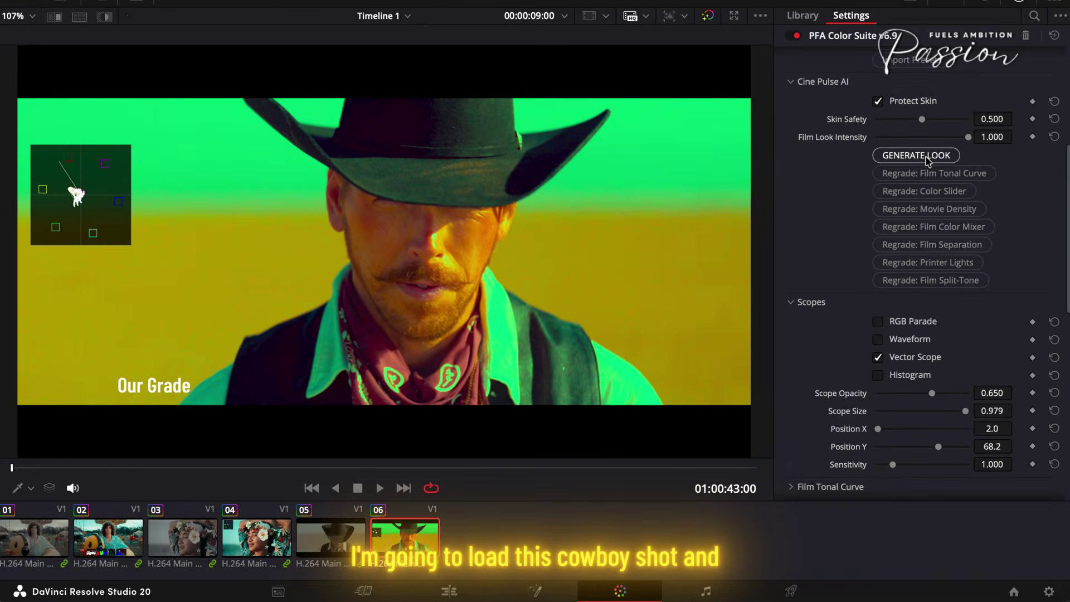
click(932, 158)
click(931, 159)
click(927, 160)
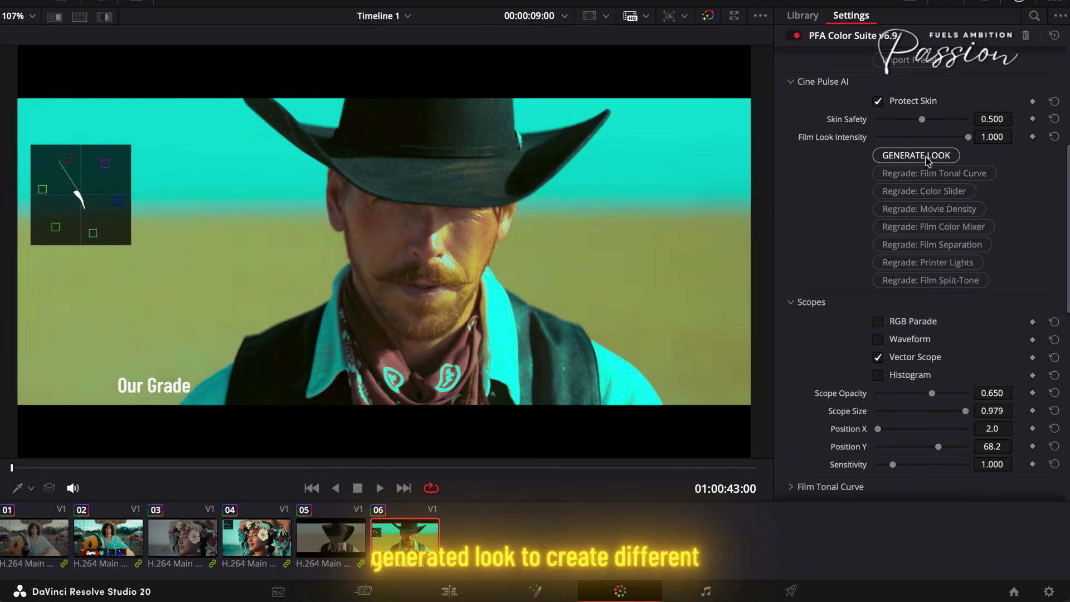
click(928, 160)
click(927, 160)
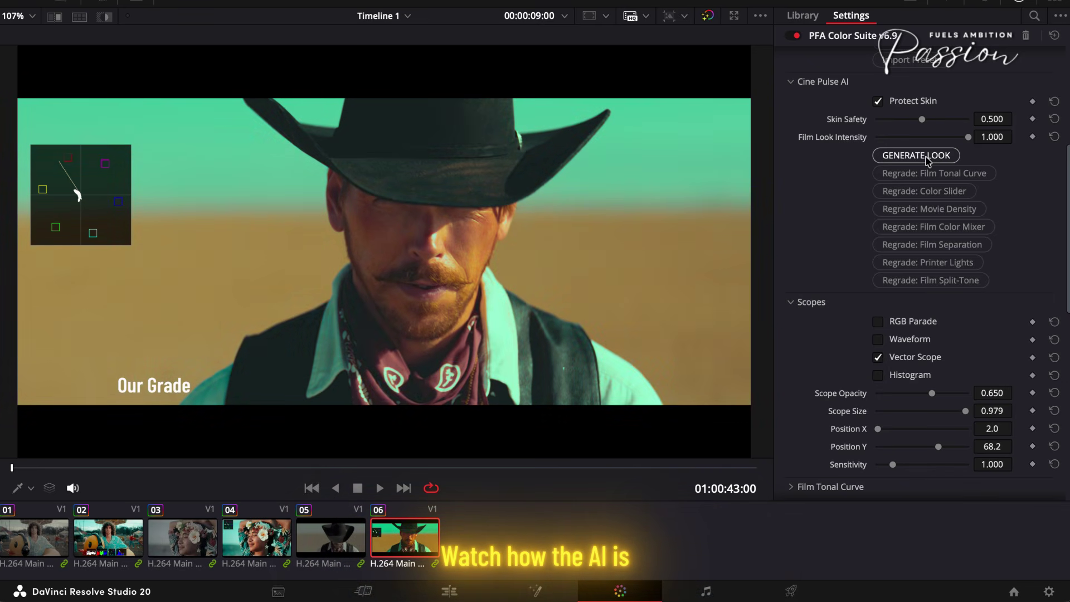
click(927, 159)
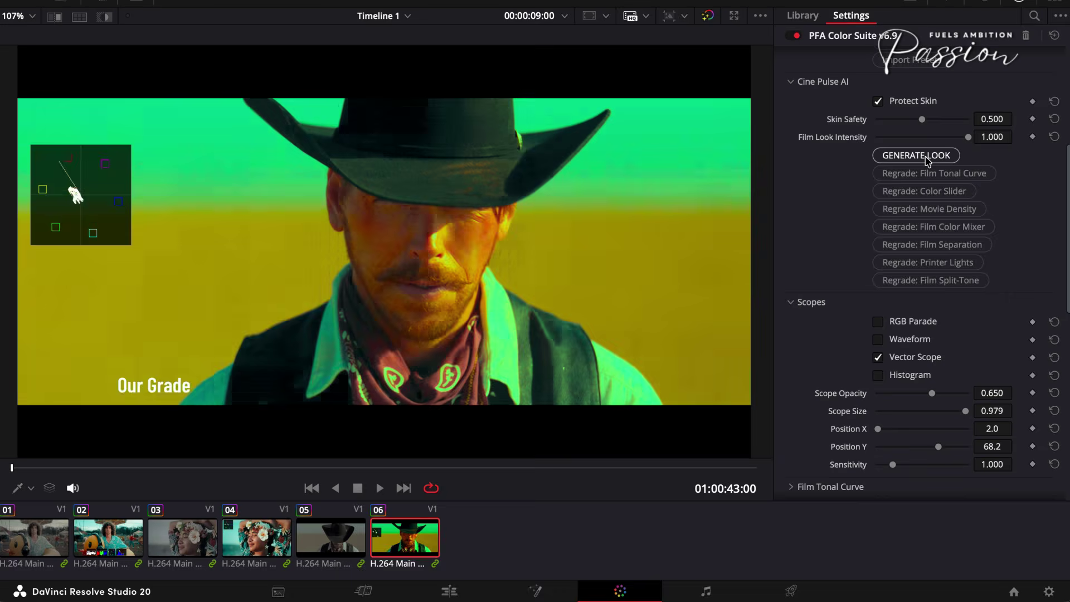
click(927, 160)
click(927, 160)
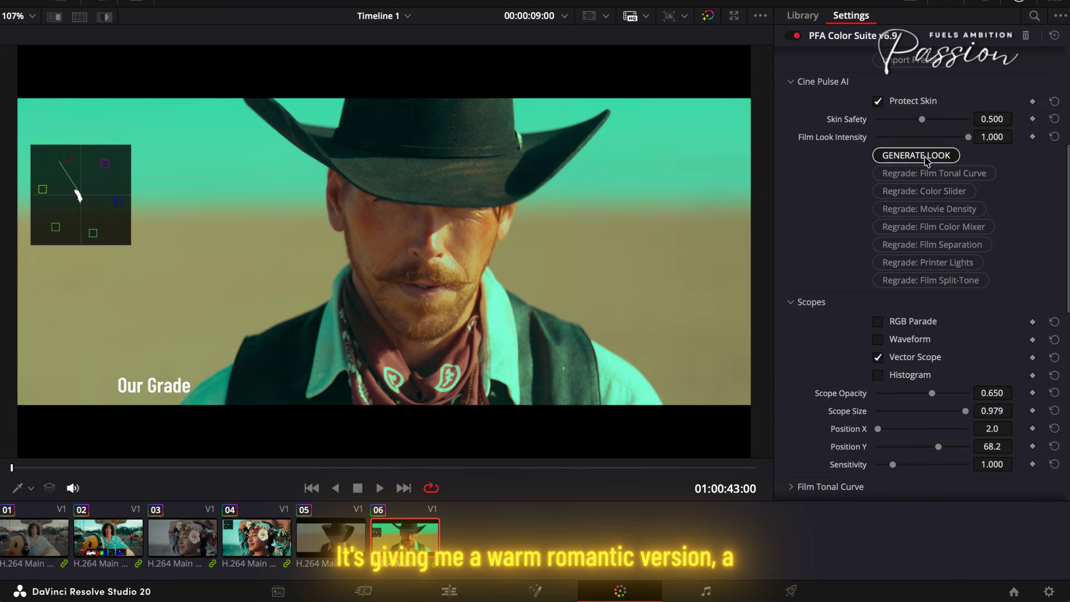
click(927, 160)
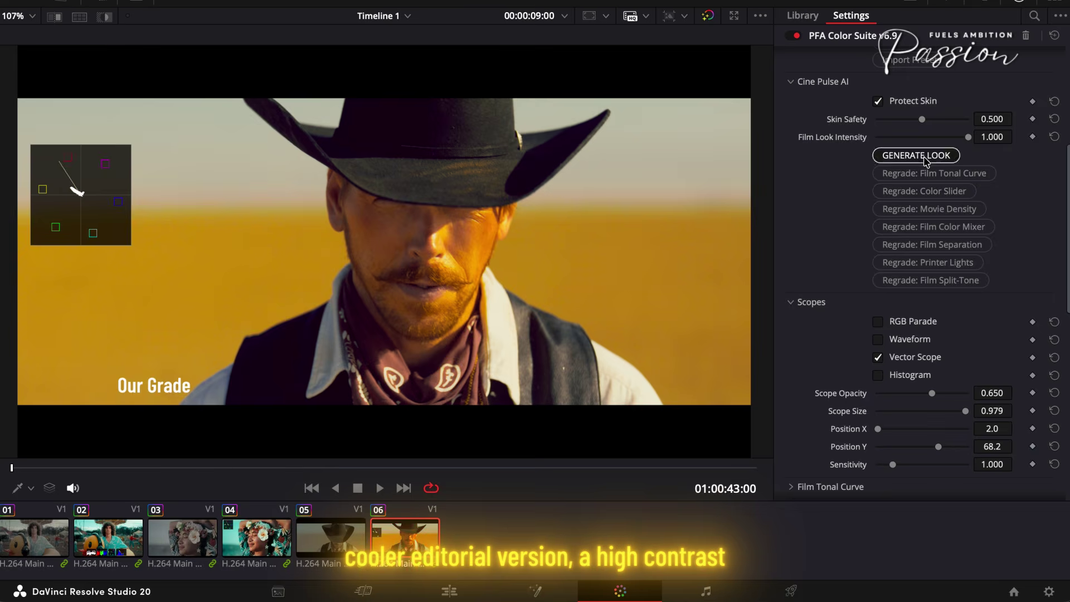
click(925, 160)
click(925, 160)
click(925, 160)
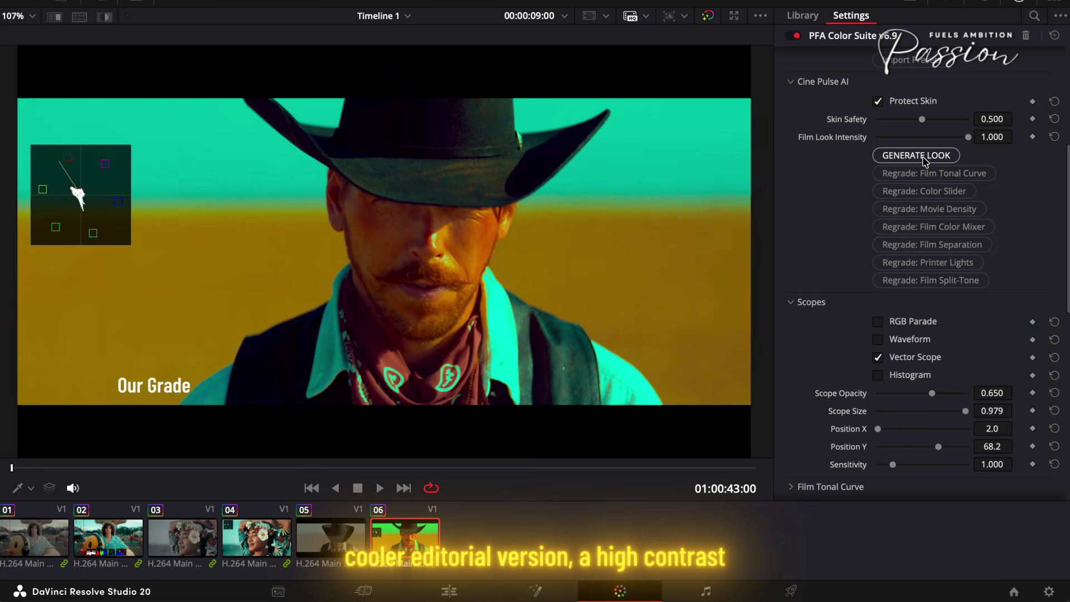
click(925, 160)
click(923, 160)
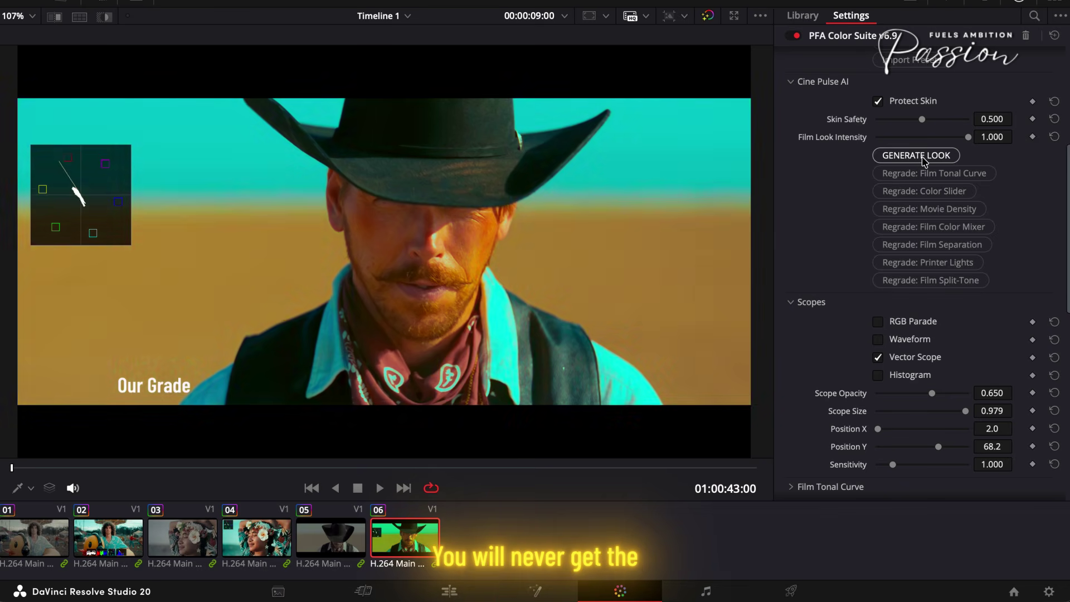
click(924, 160)
- Set Film Look Intensity to 0.744, generate further looks on clip 06, and check the resulting Film Color Mixer settings
click(942, 153)
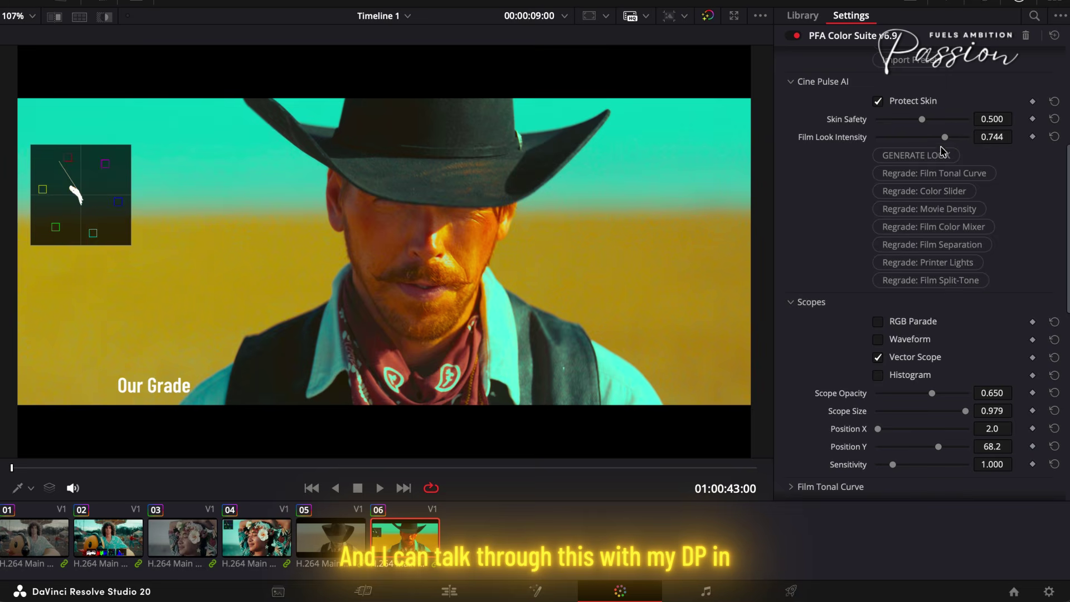
click(936, 157)
click(936, 157)
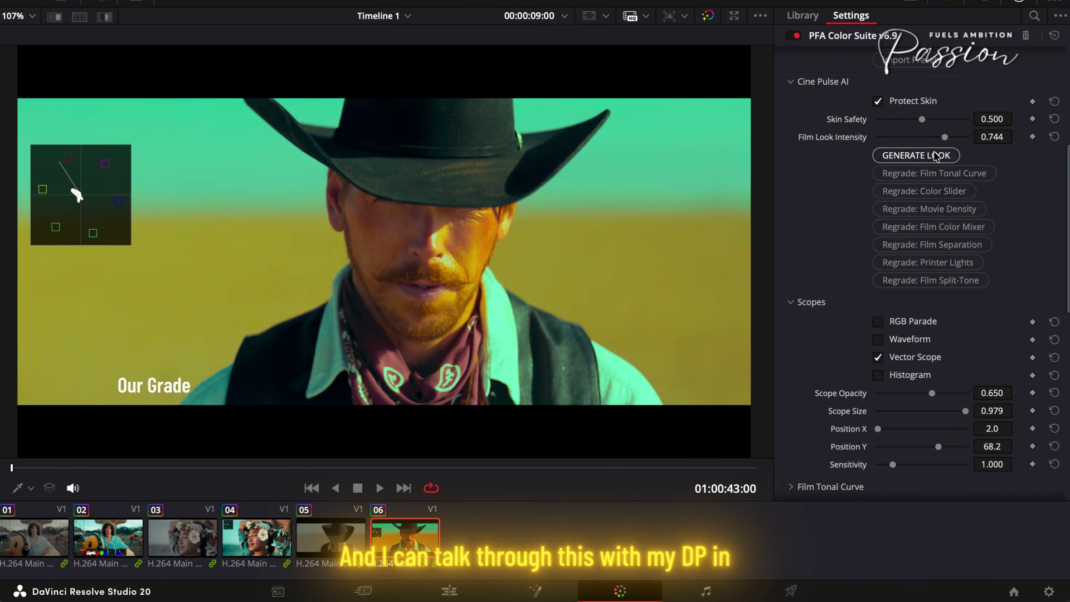
scroll(959, 249, down, 10)
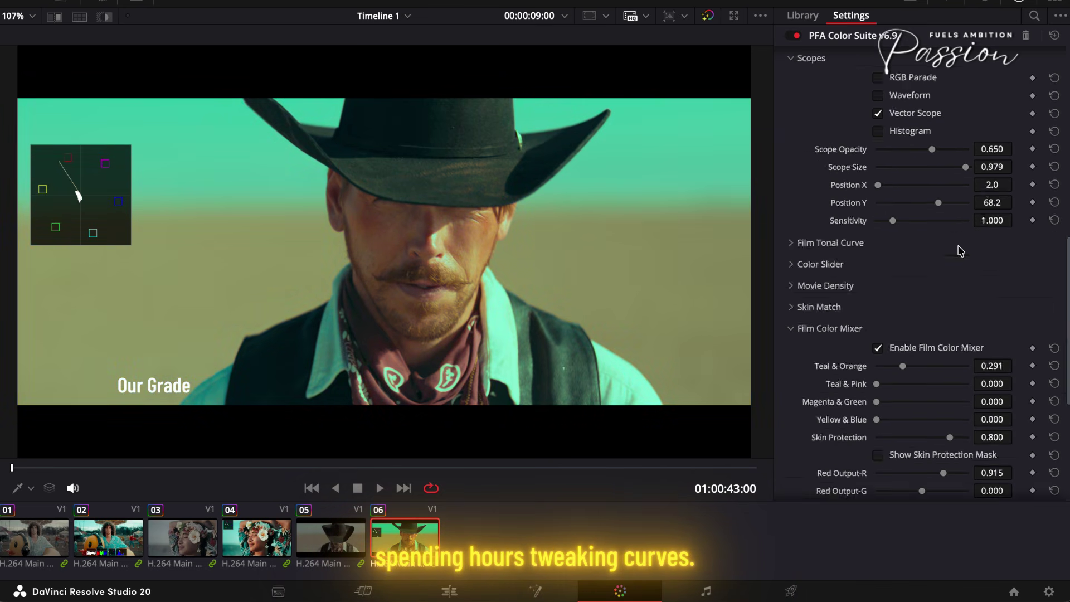